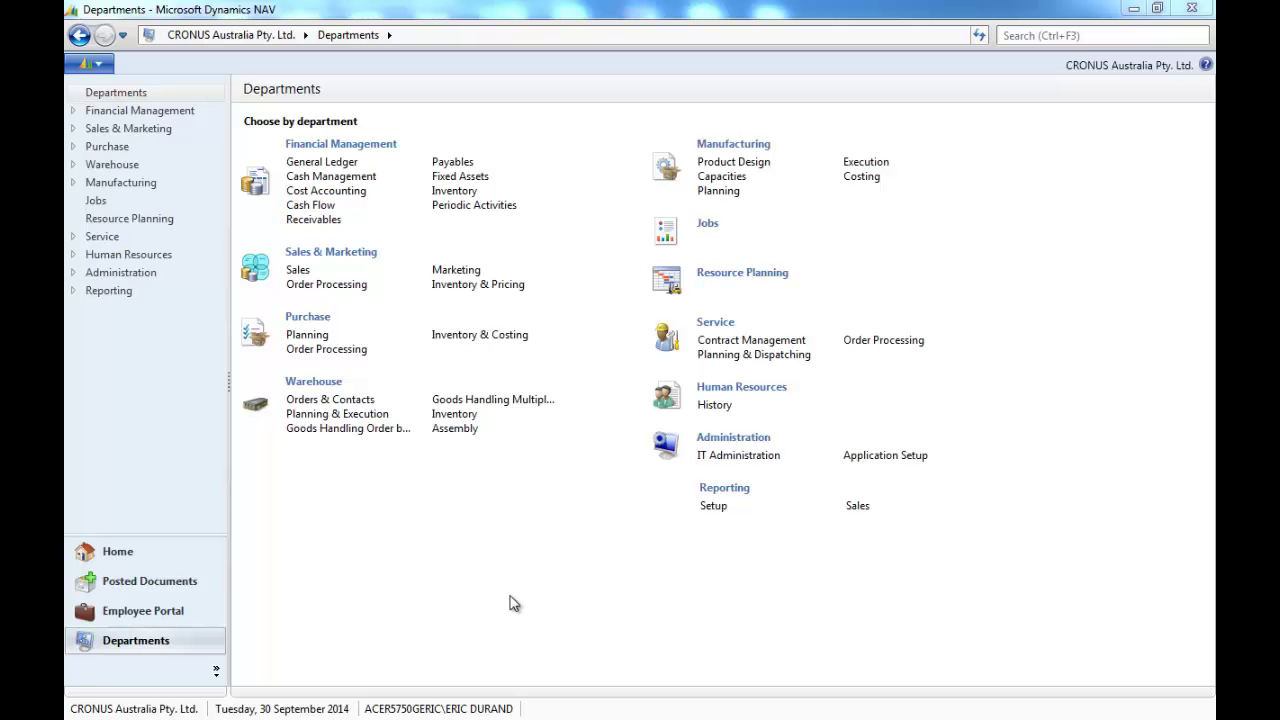
Step: Open the Phys. Inventory Journal for the DEFAULT batch from Warehouse > Inventory
left_click(340, 382)
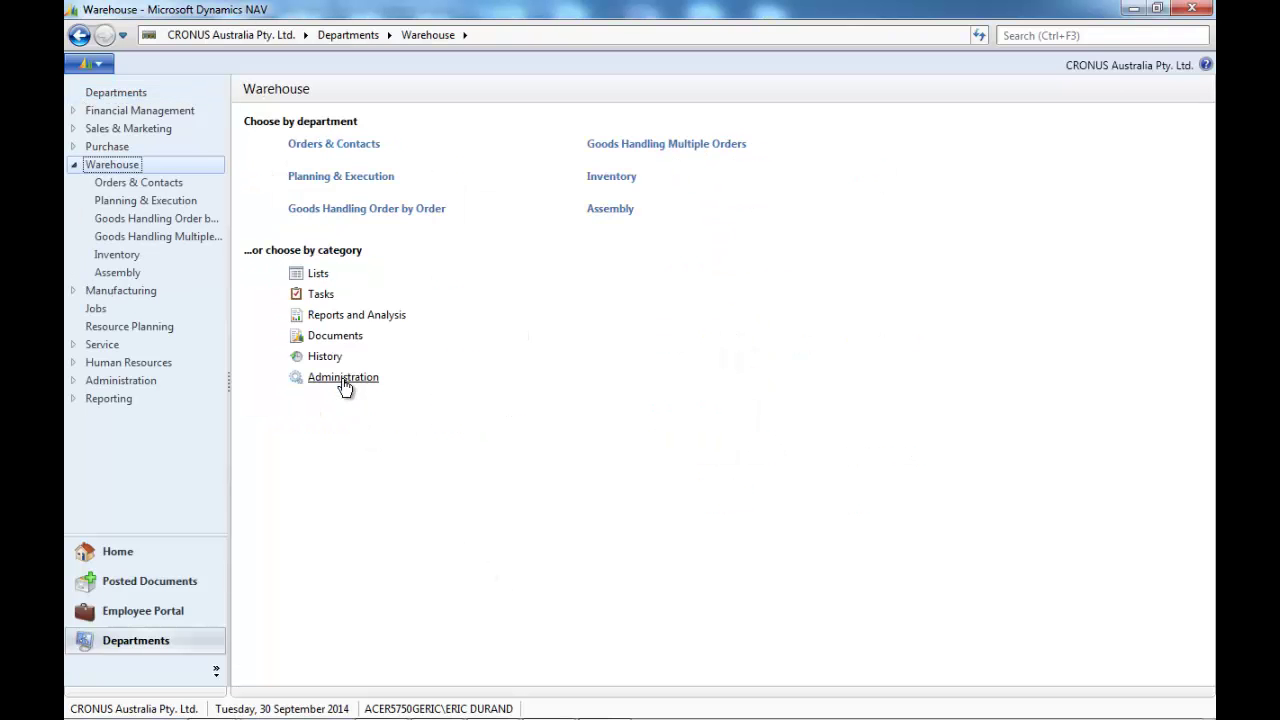
left_click(621, 180)
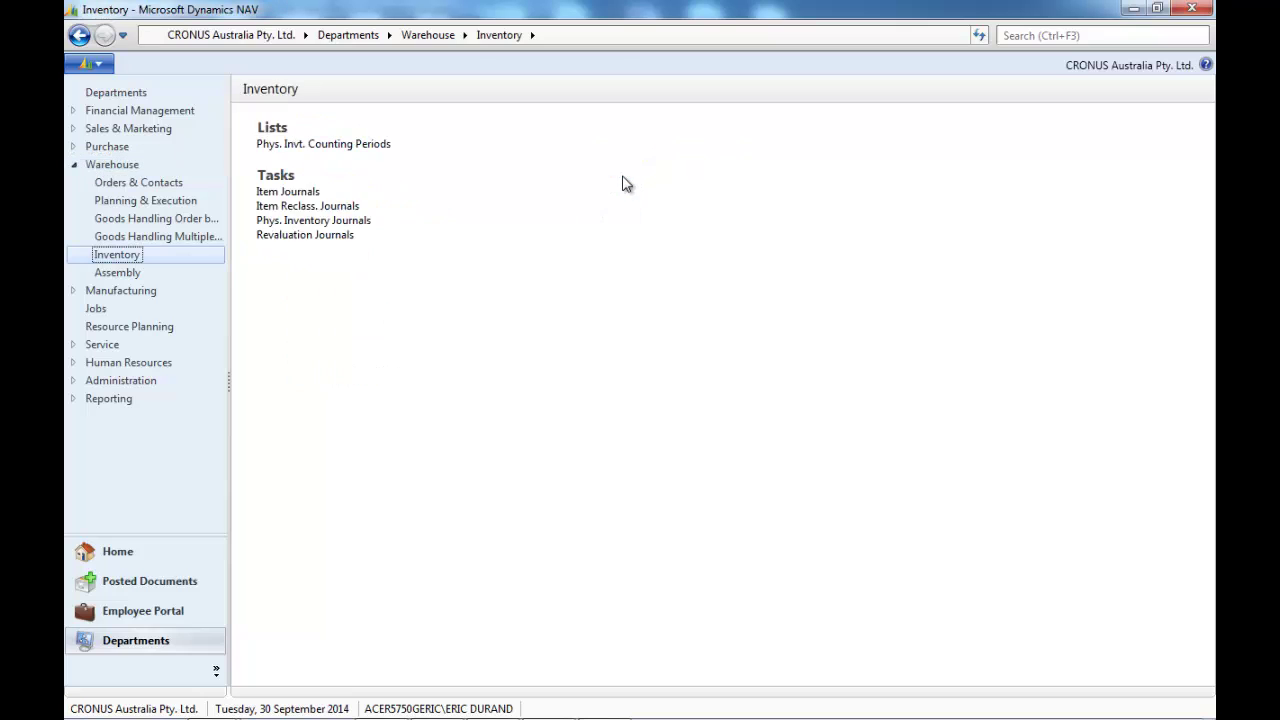
left_click(330, 223)
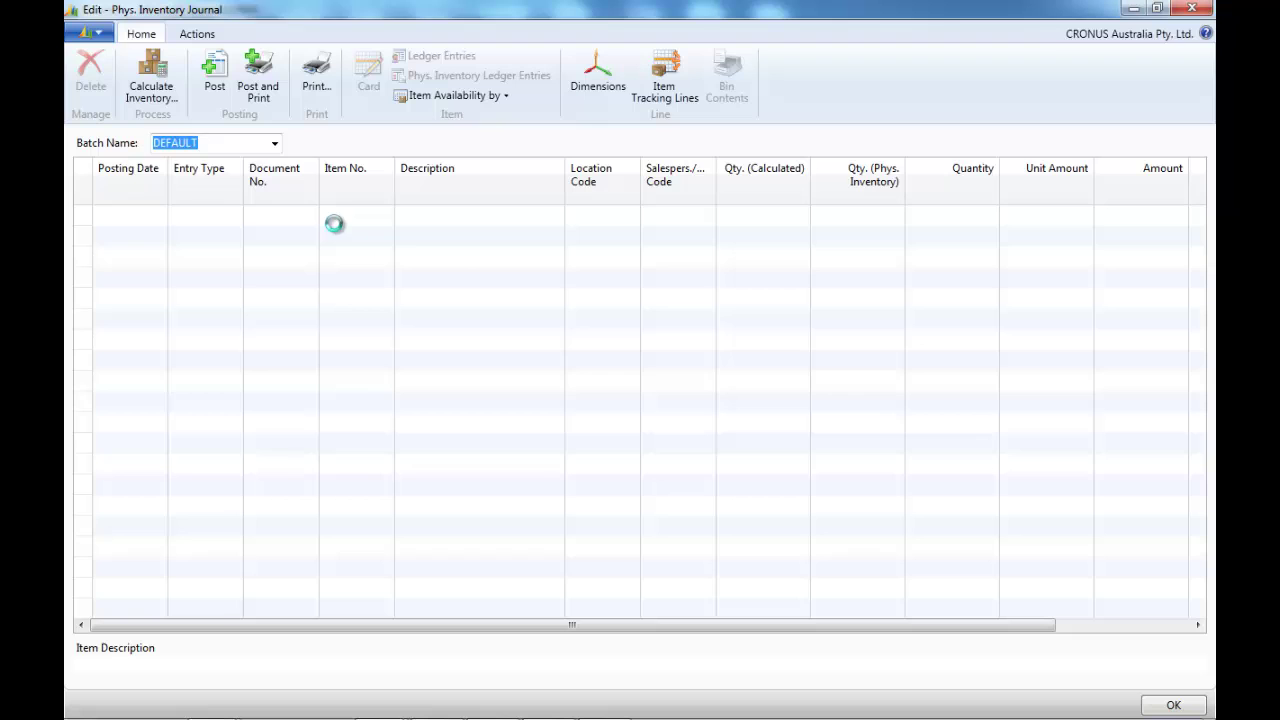
Step: Run Calculate Inventory with the Location Filter set to BLUE to fill the journal
left_click(160, 95)
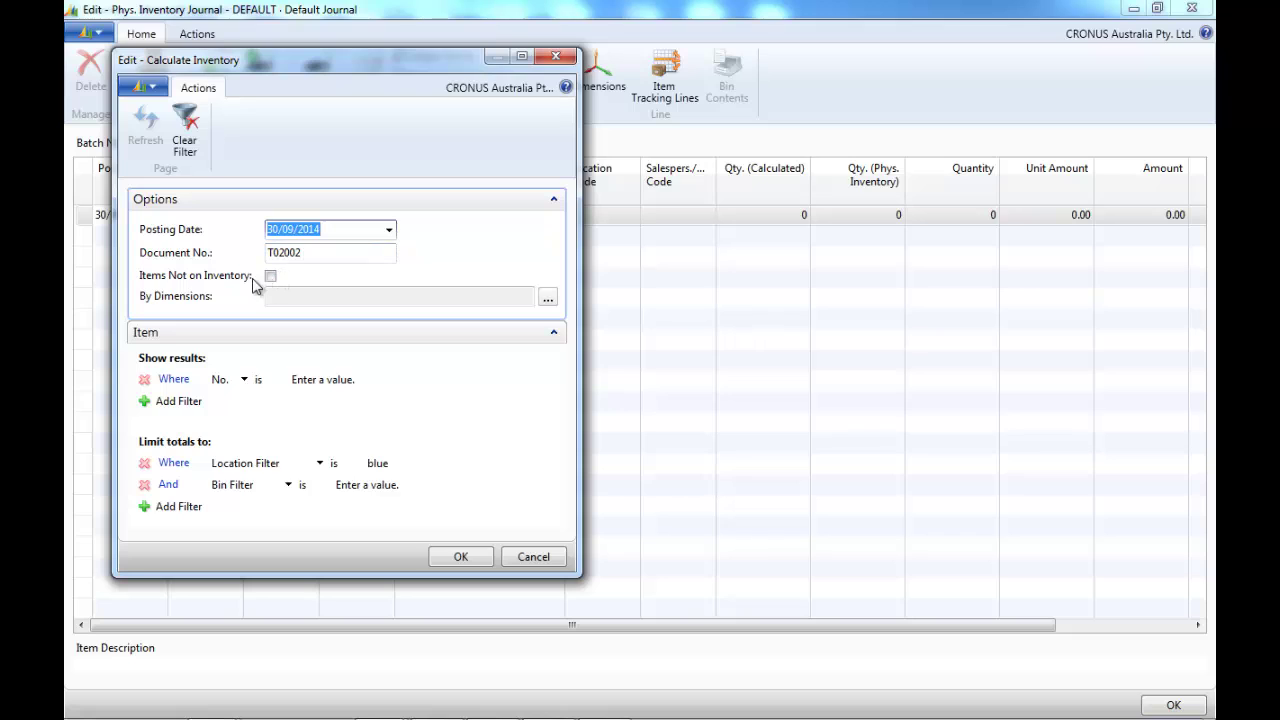
left_click(378, 466)
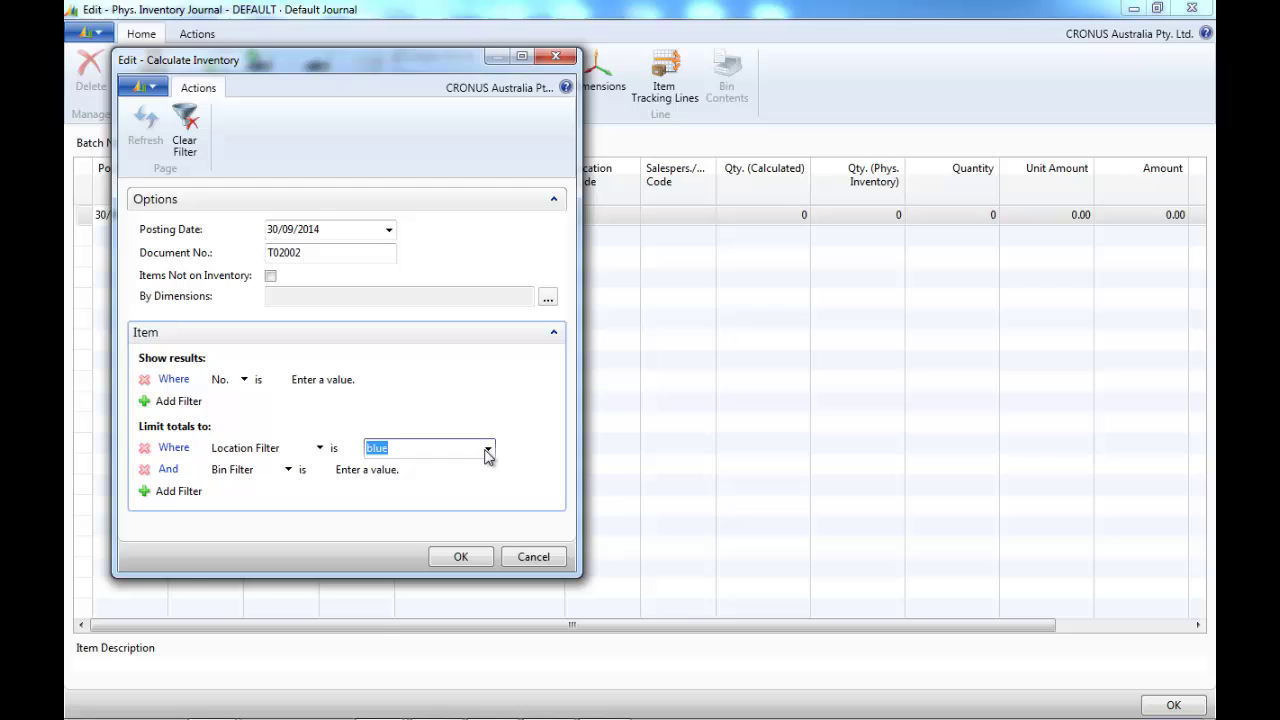
left_click(489, 453)
left_click(413, 494)
left_click(455, 556)
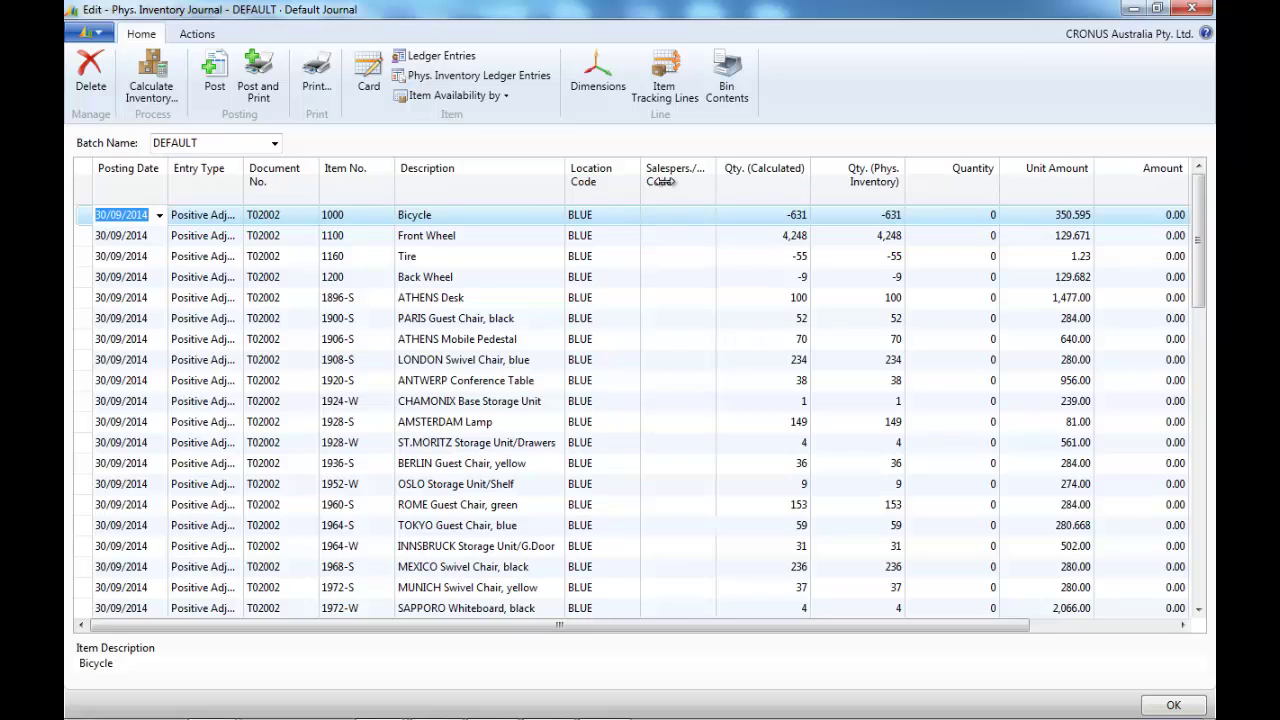
left_click_drag(715, 180, 666, 180)
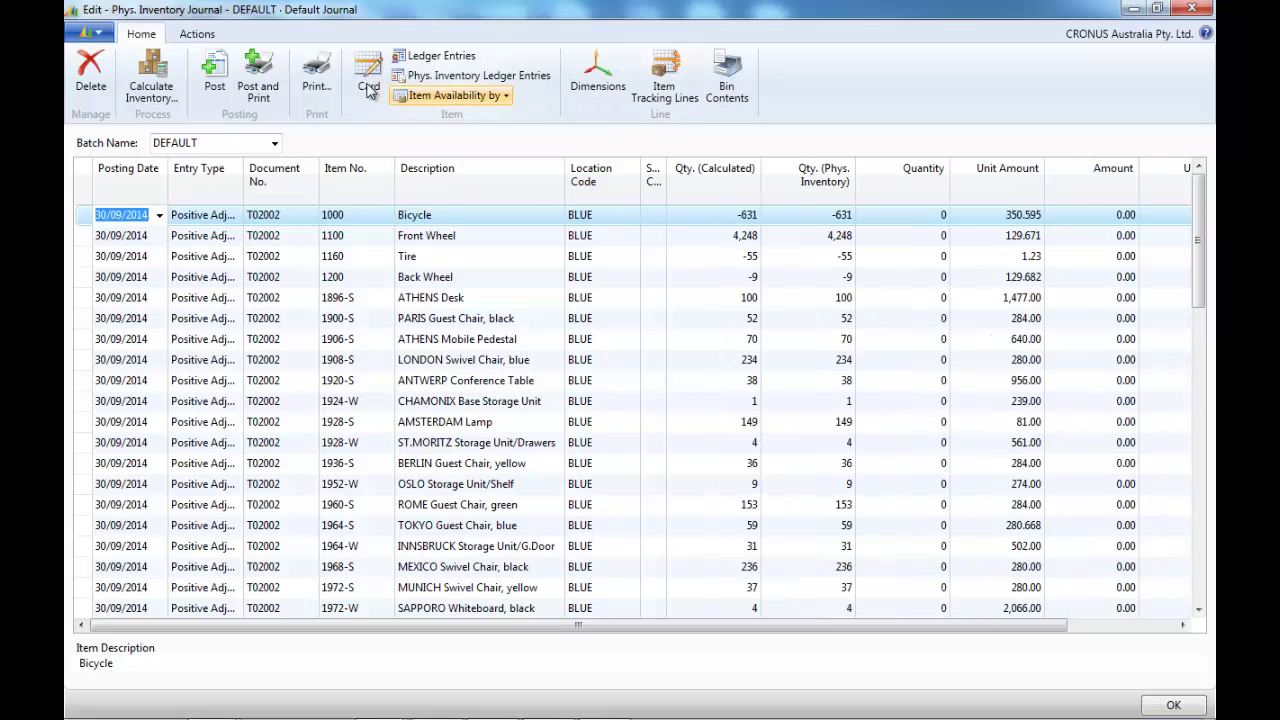
left_click(312, 85)
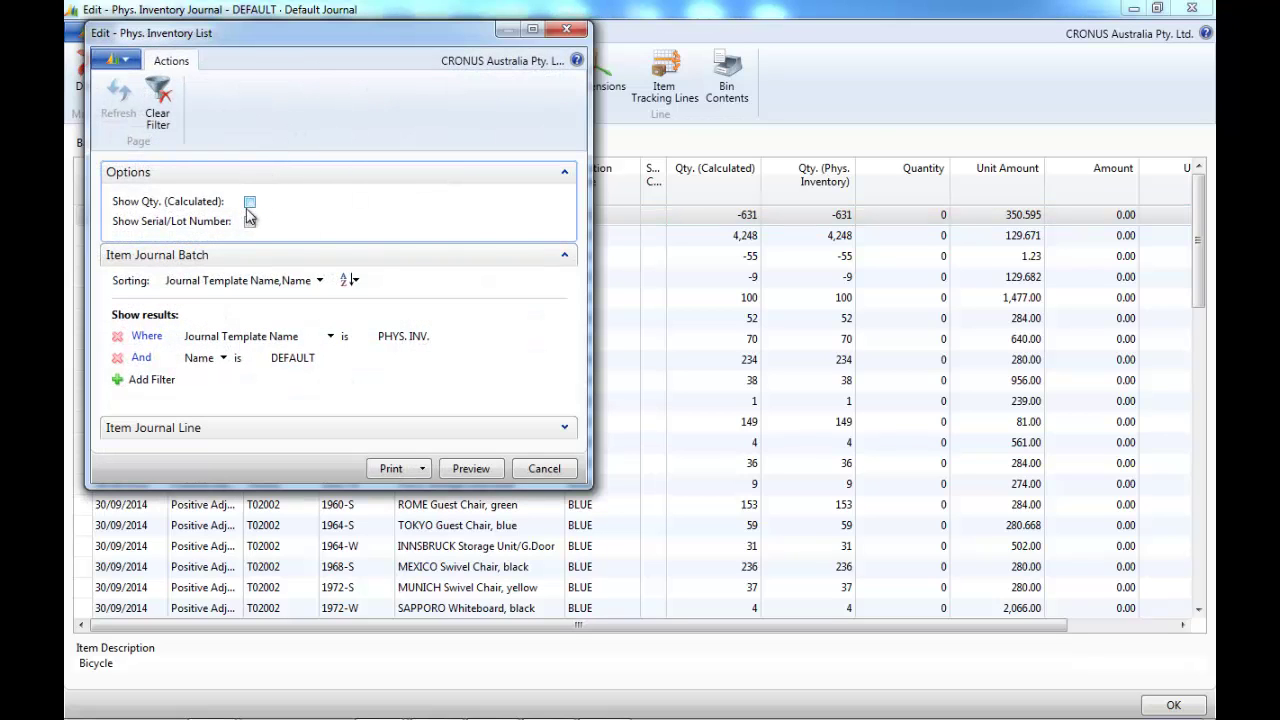
left_click(474, 469)
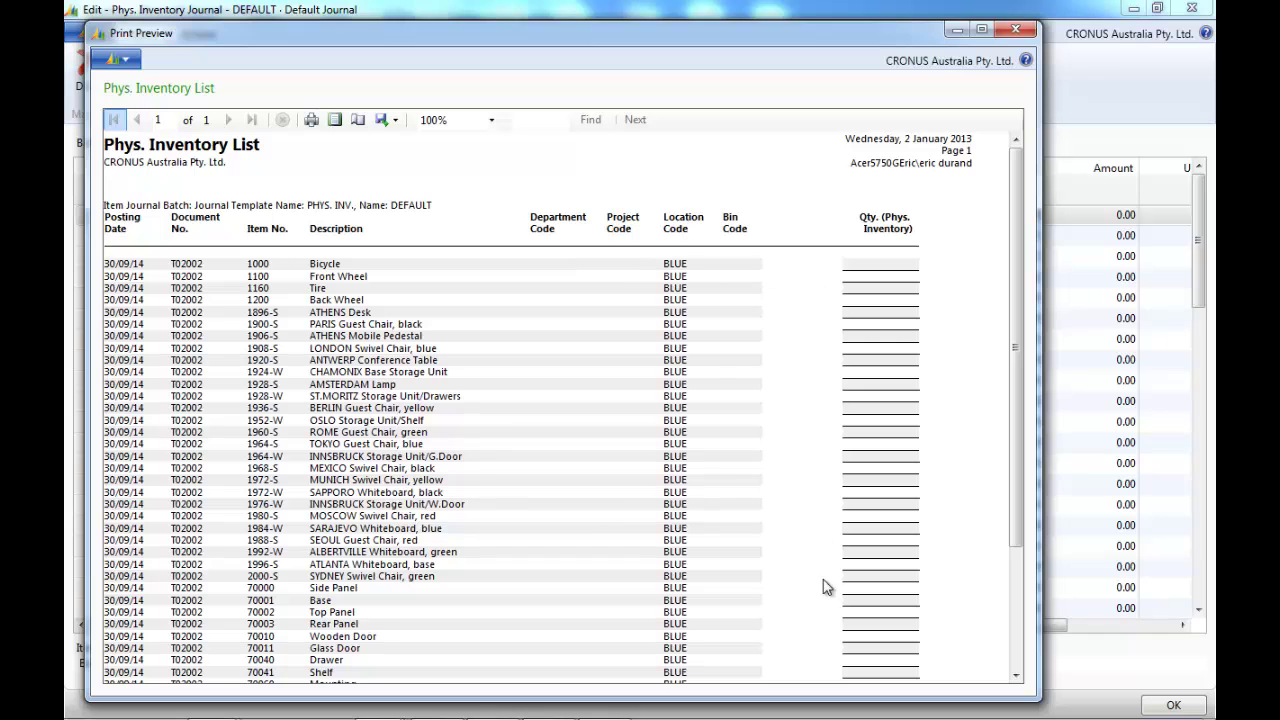
left_click(1016, 30)
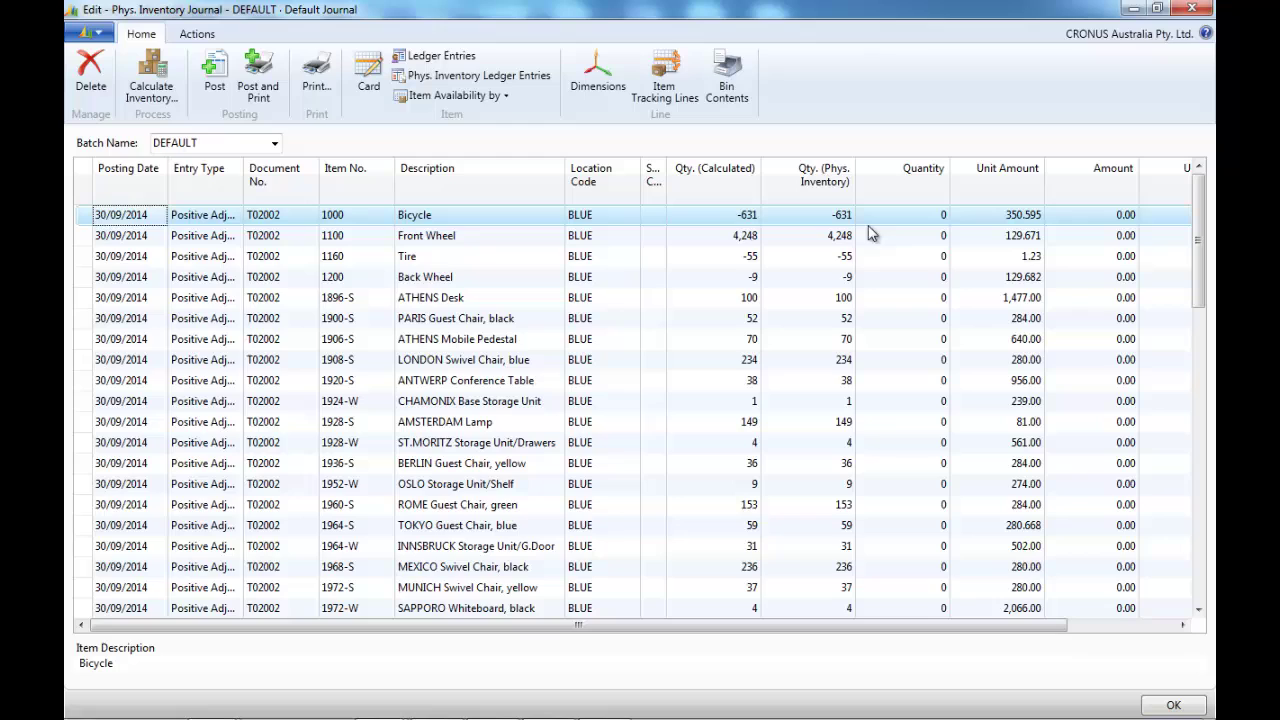
Step: Enter counted quantities of 4,000 for Front Wheel and 52 for ATHENS Desk
left_click(827, 236)
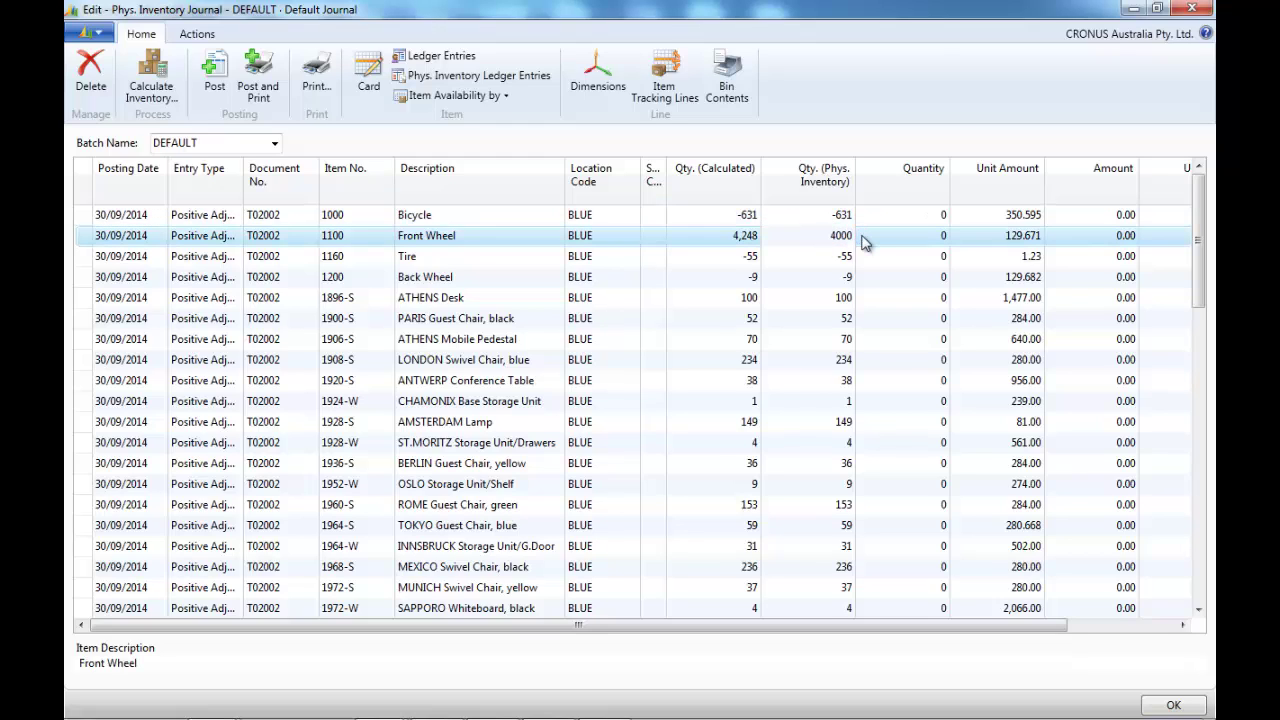
key("Return")
key("Return")
key("Return")
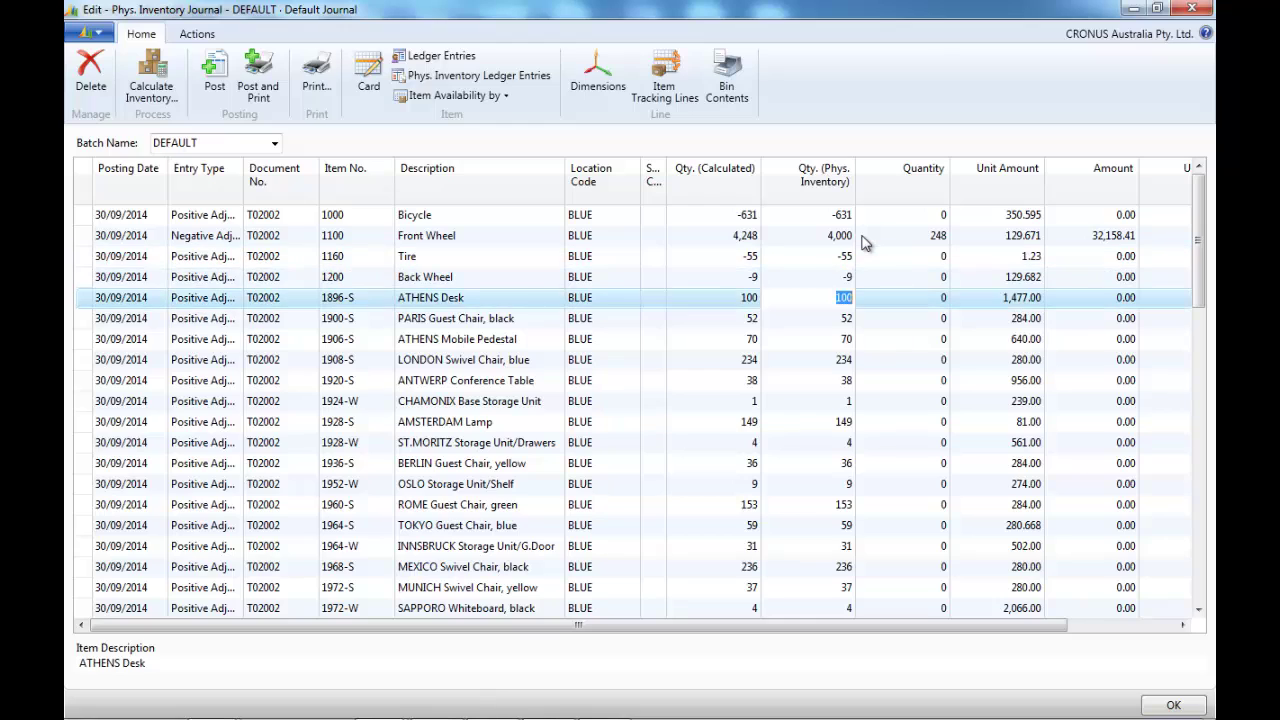
type("52")
key("Tab")
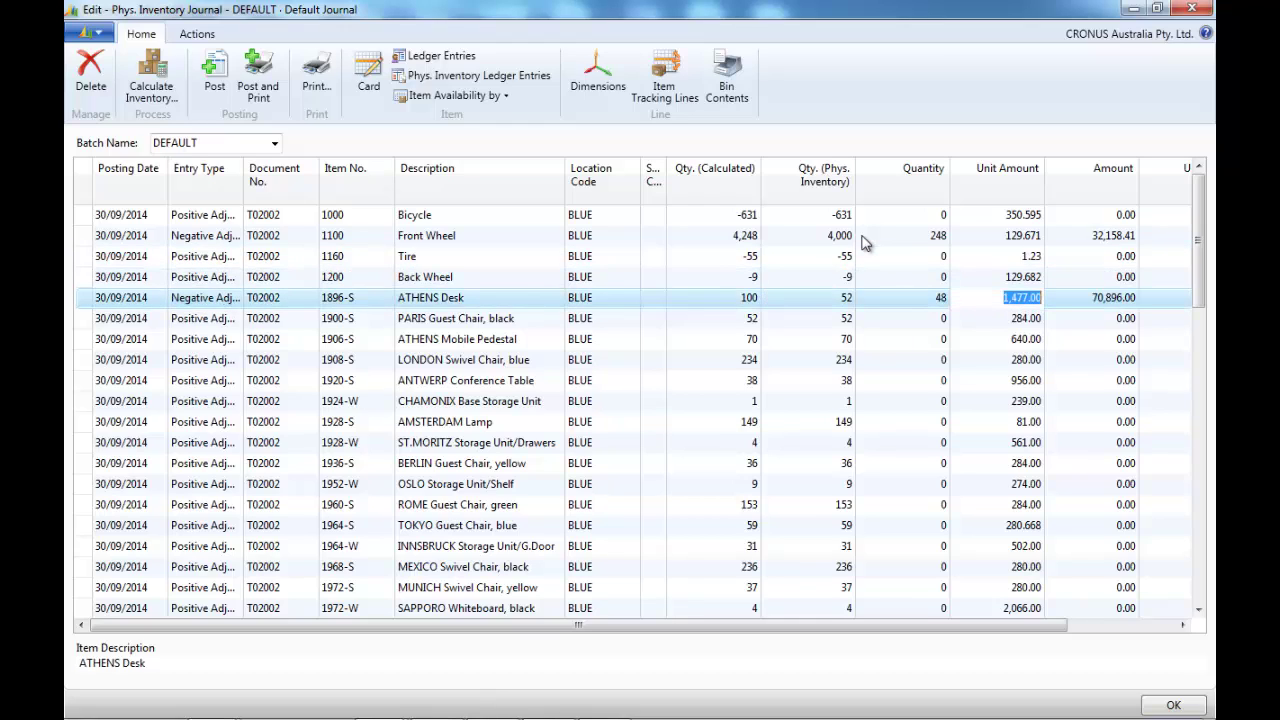
key("shift+Tab")
key("Down")
key("Down")
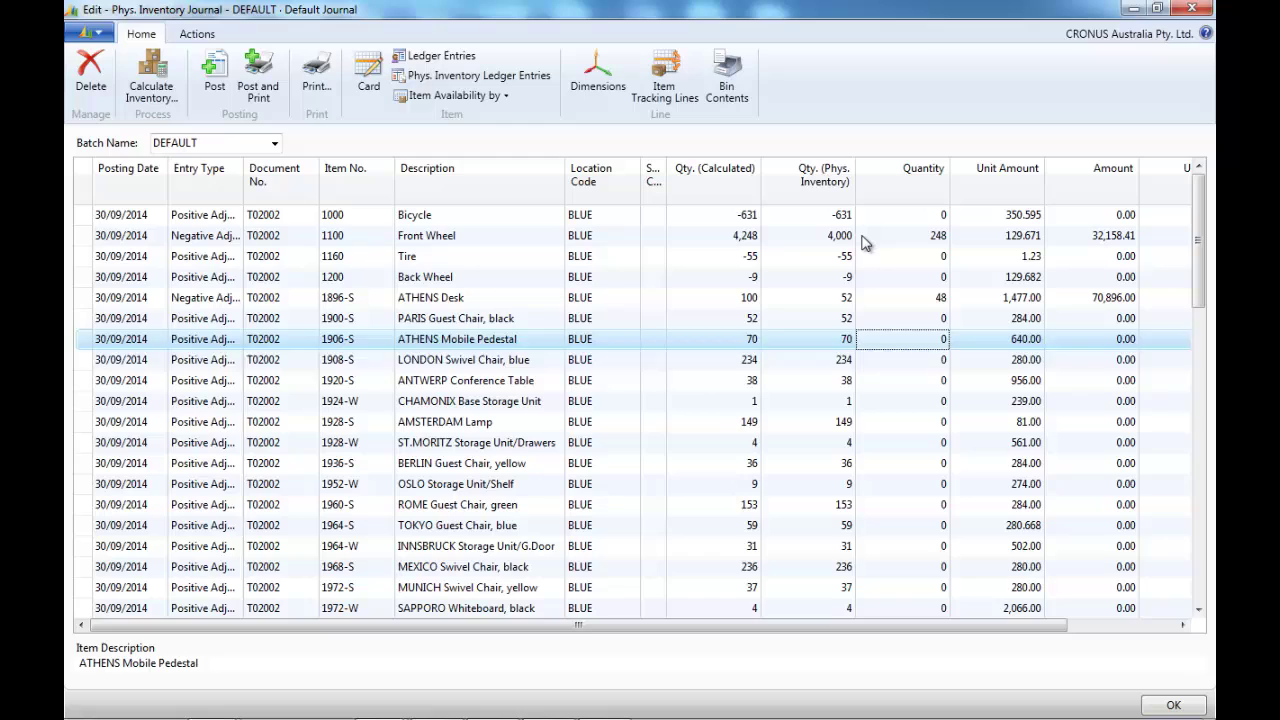
key("Down")
key("Up")
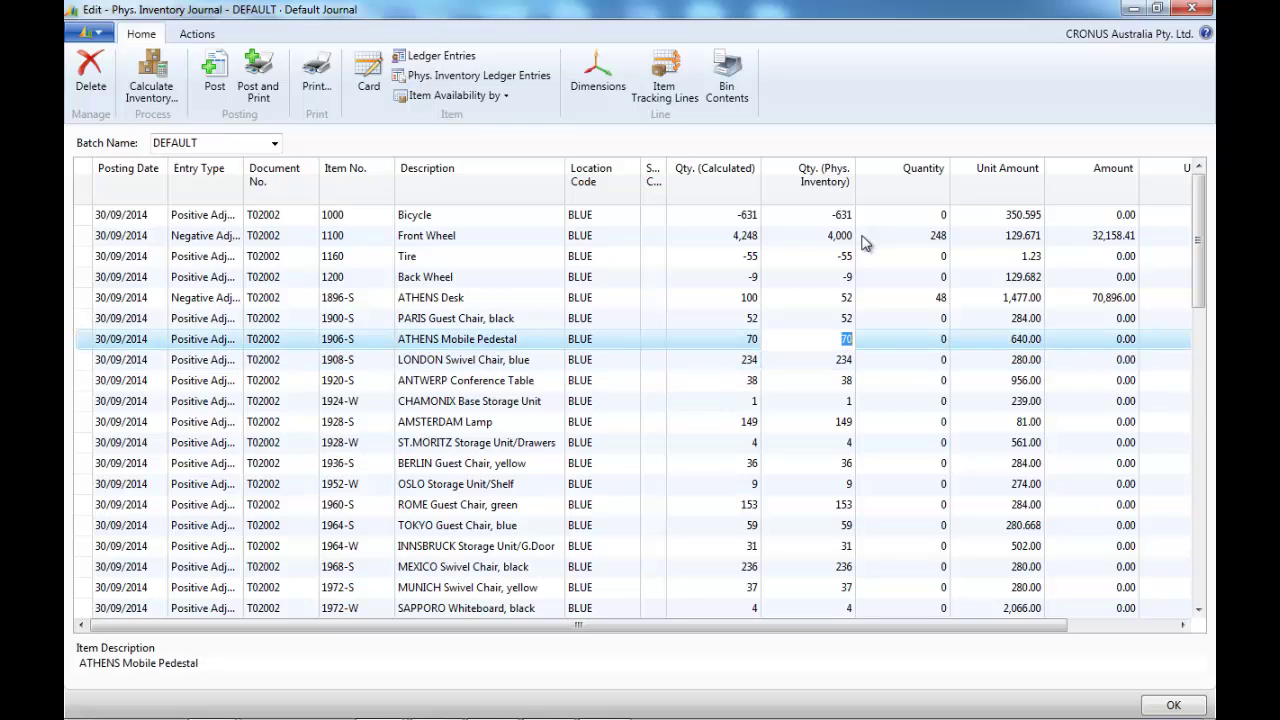
Step: Enter counted quantities of 78 for ATHENS Mobile Pedestal and 230 for LONDON Swivel Chair
type("78")
key("Tab")
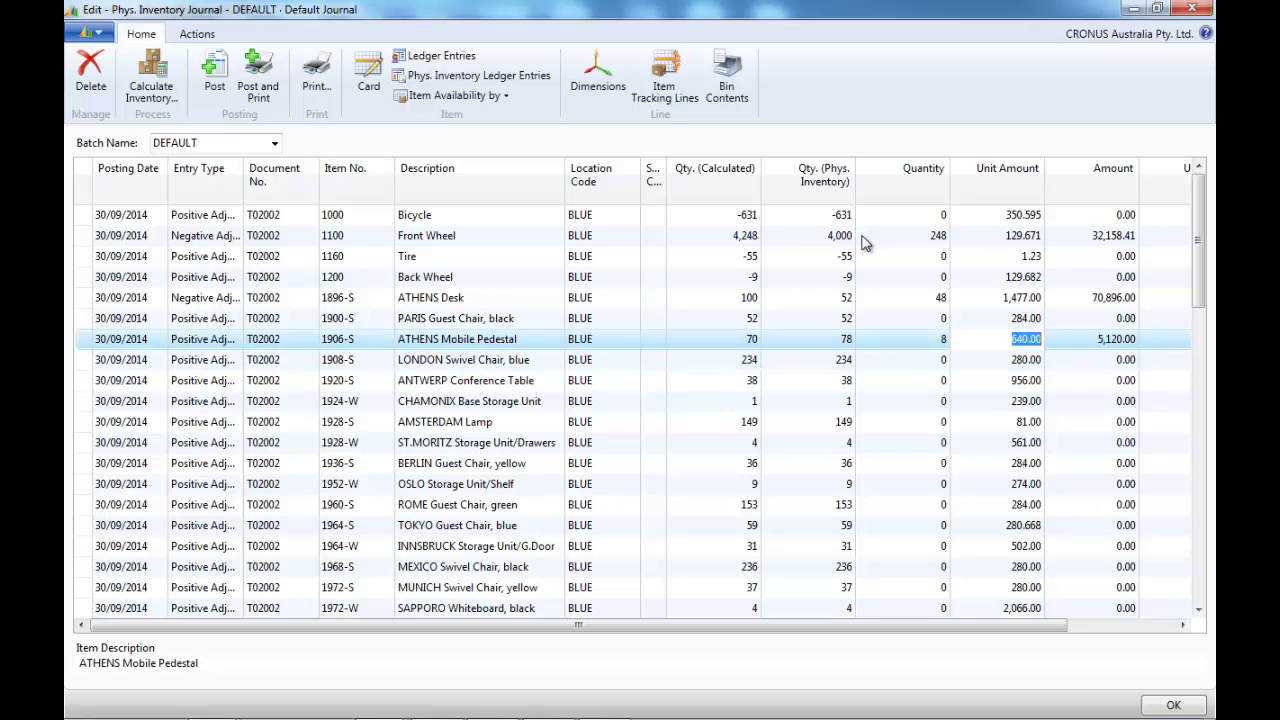
key("shift+Tab")
key("Down")
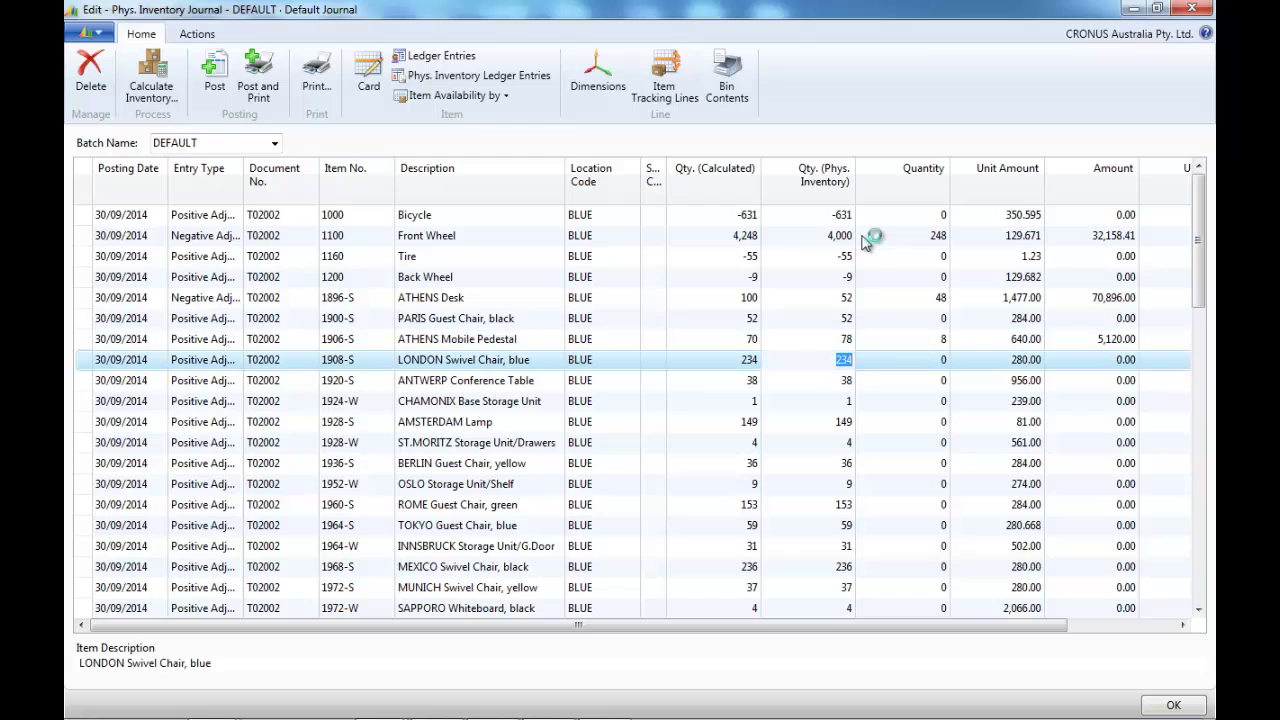
type("230")
key("Tab")
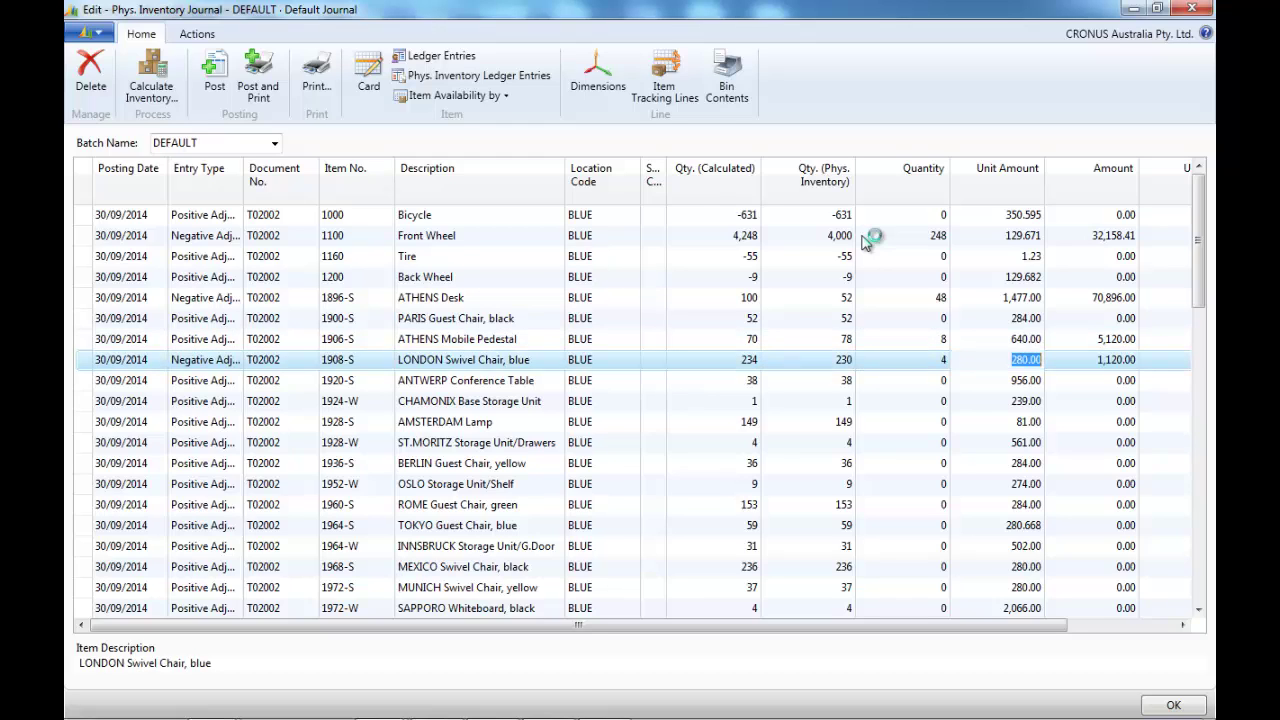
key("shift+Tab")
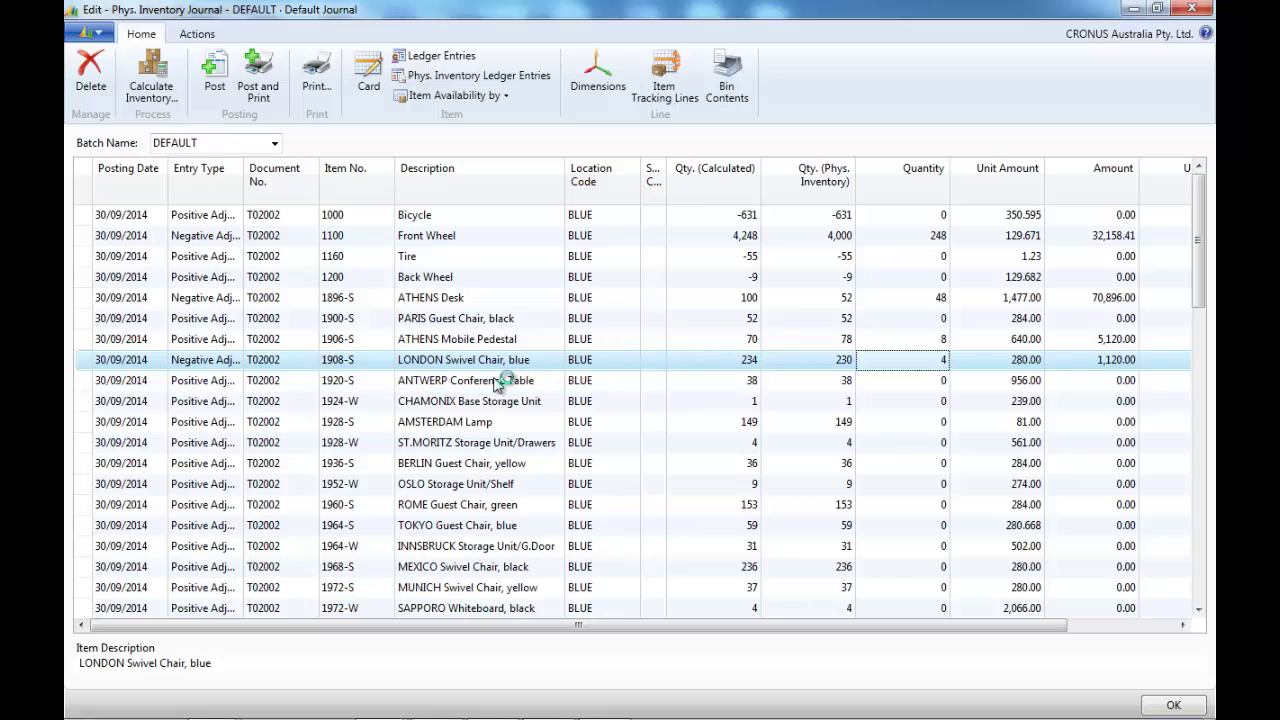
Step: Post the 49 BLUE journal lines, confirm the posting, and close the journal
left_click(222, 90)
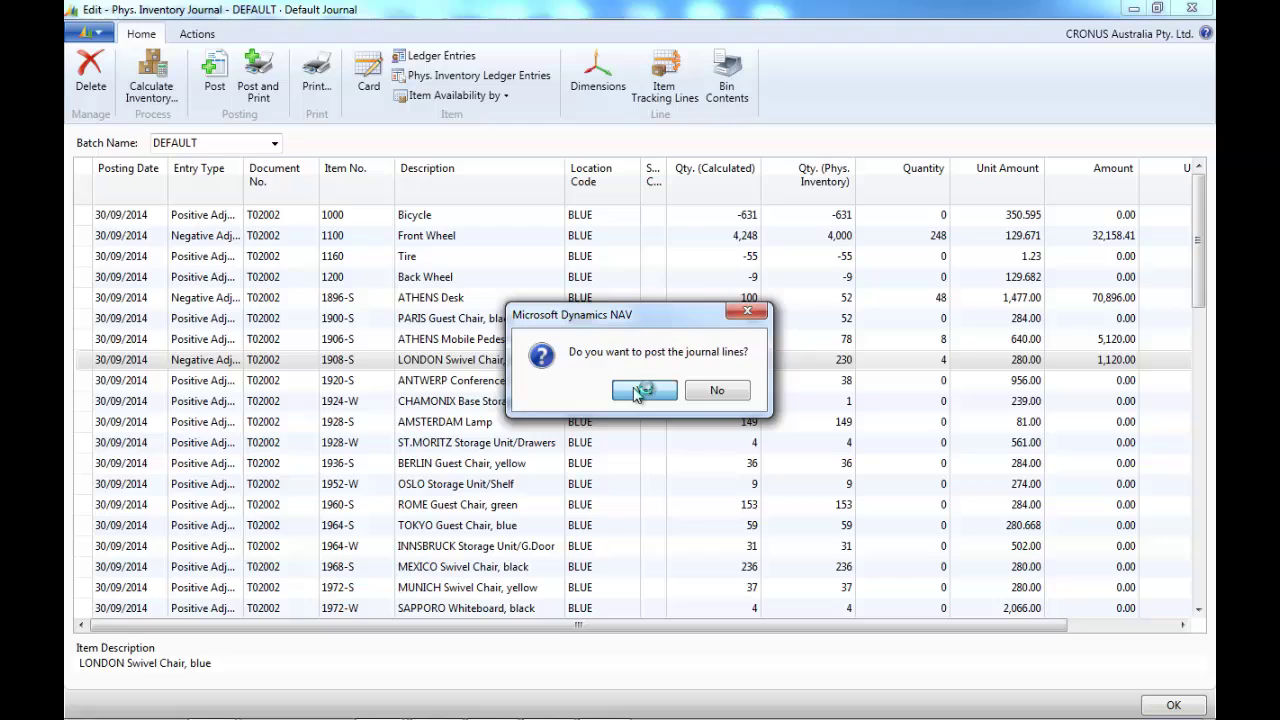
left_click(636, 395)
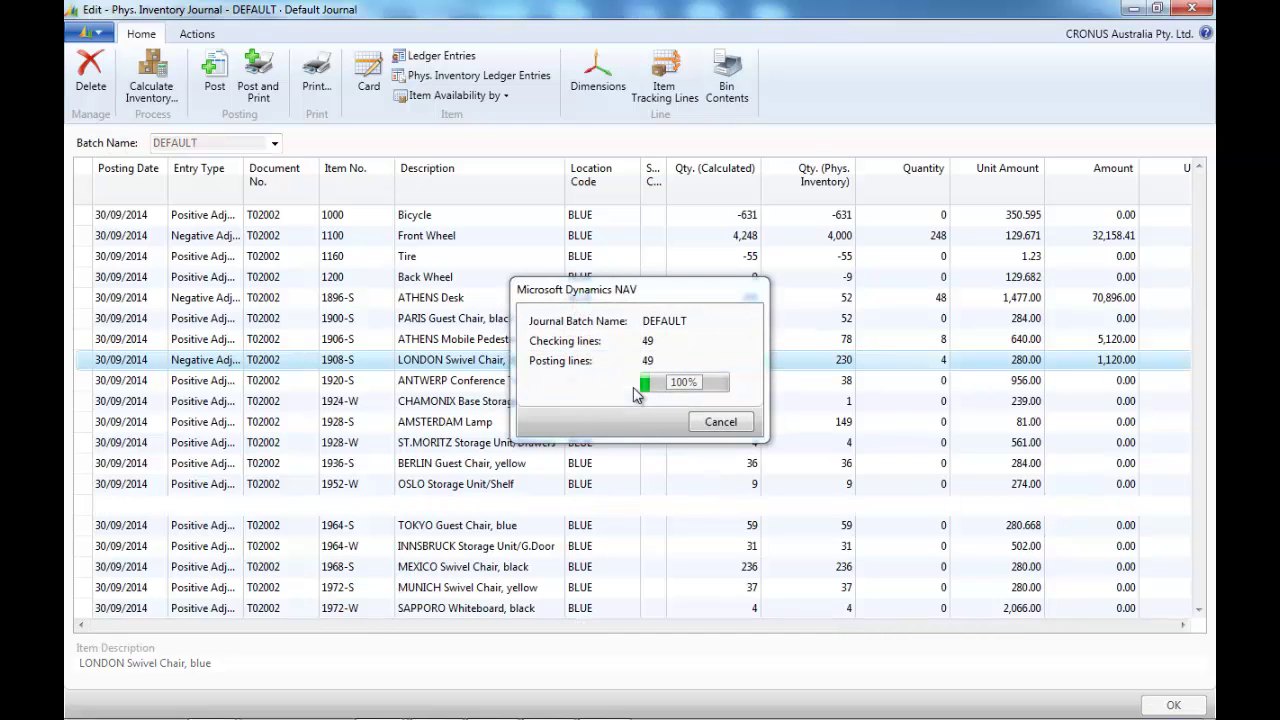
left_click(724, 396)
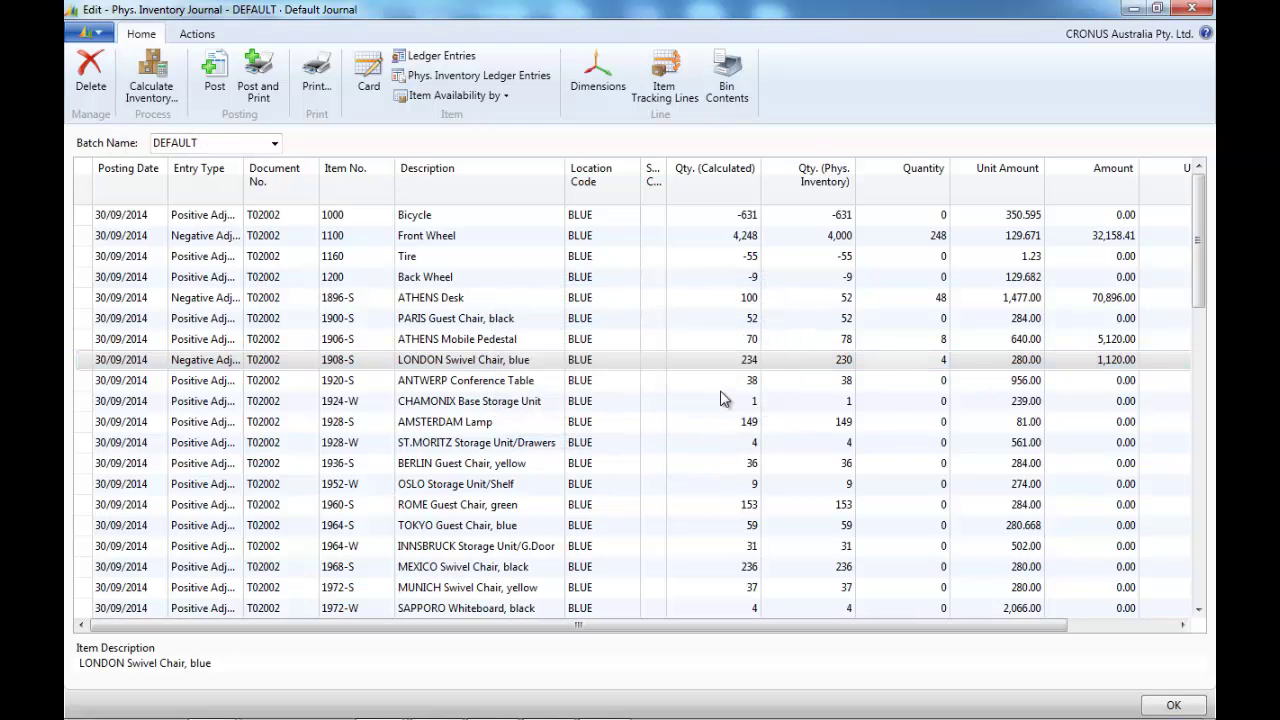
key("Escape")
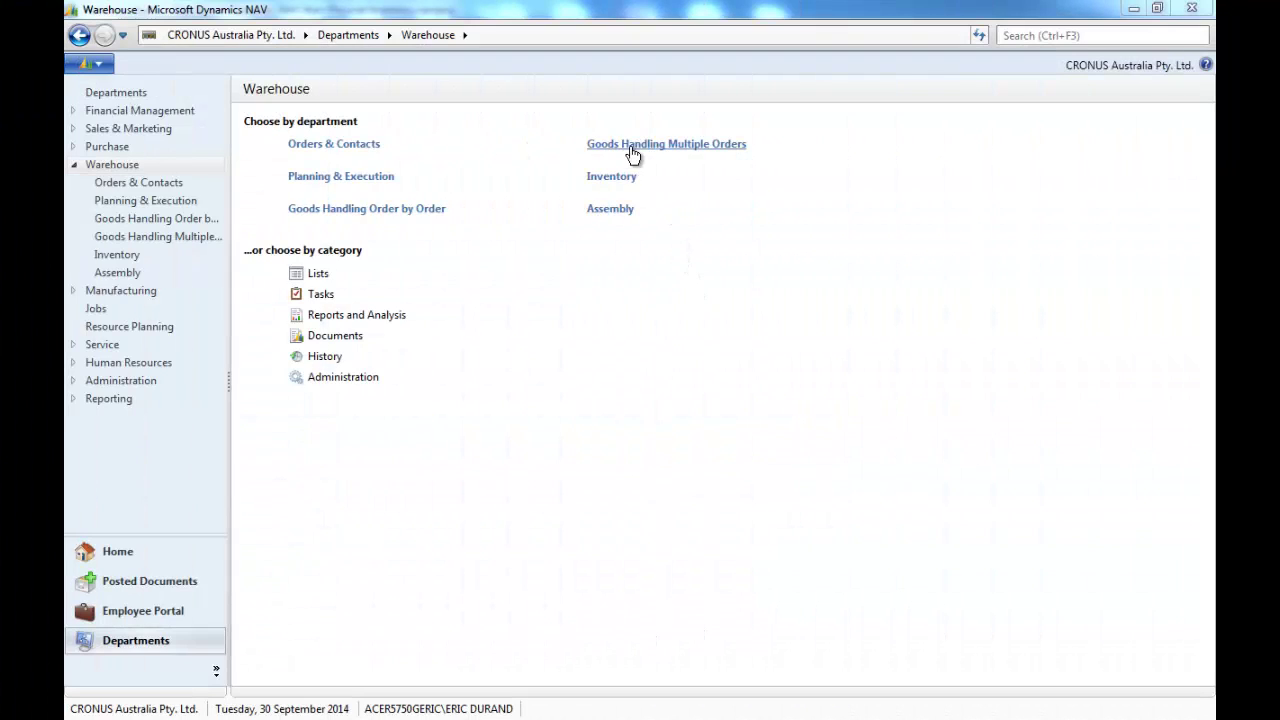
Step: Open the Whse. Phys. Invt. Journal and set Calculate Inventory to item 1100 at WHITE
left_click(632, 148)
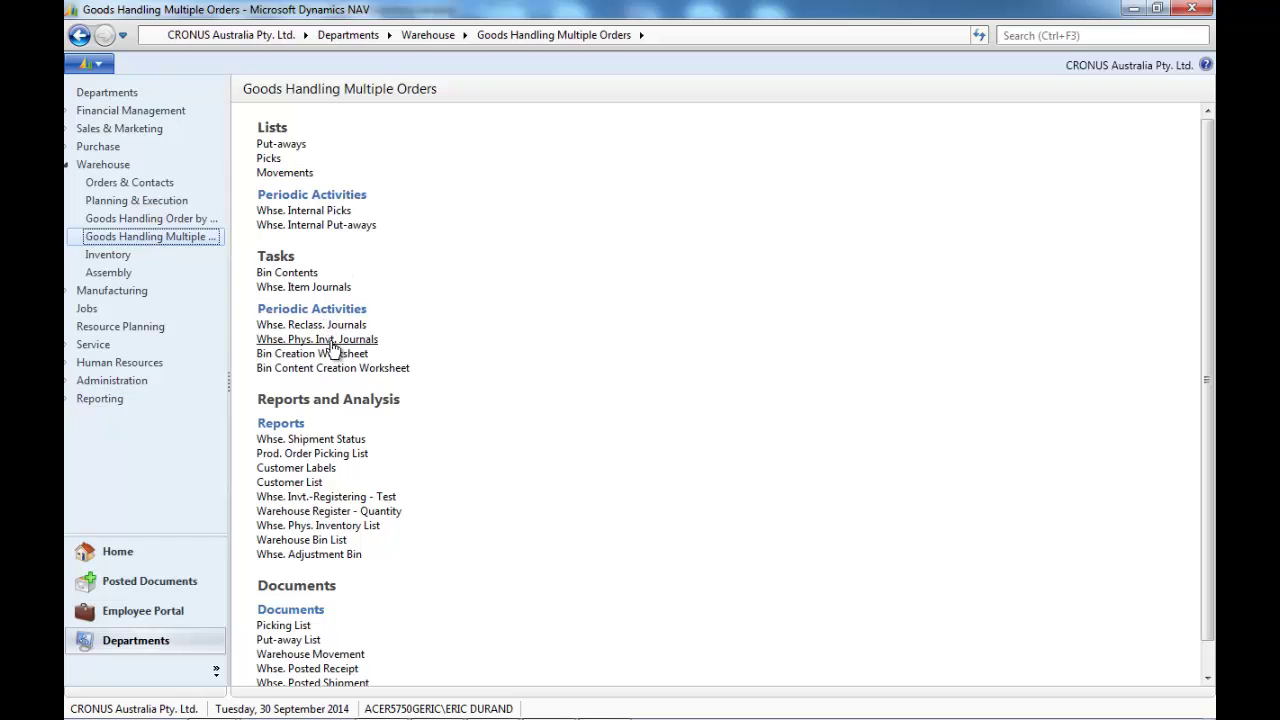
left_click(335, 340)
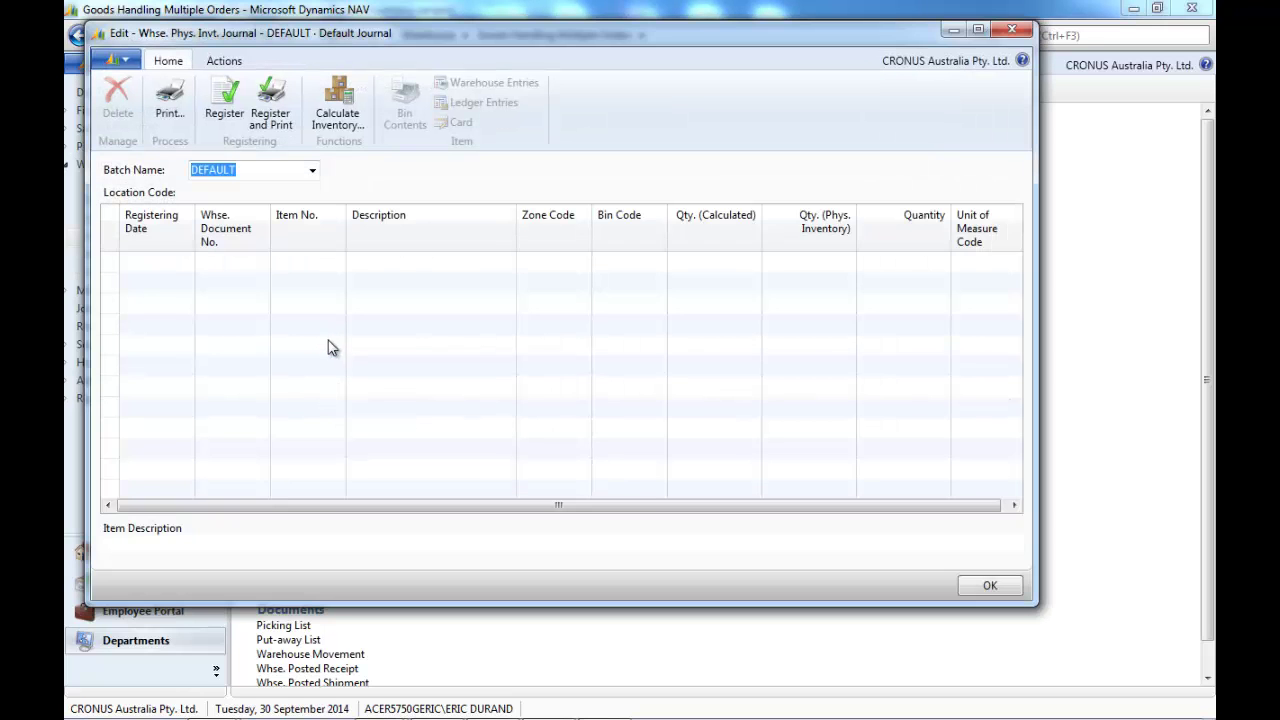
left_click(324, 121)
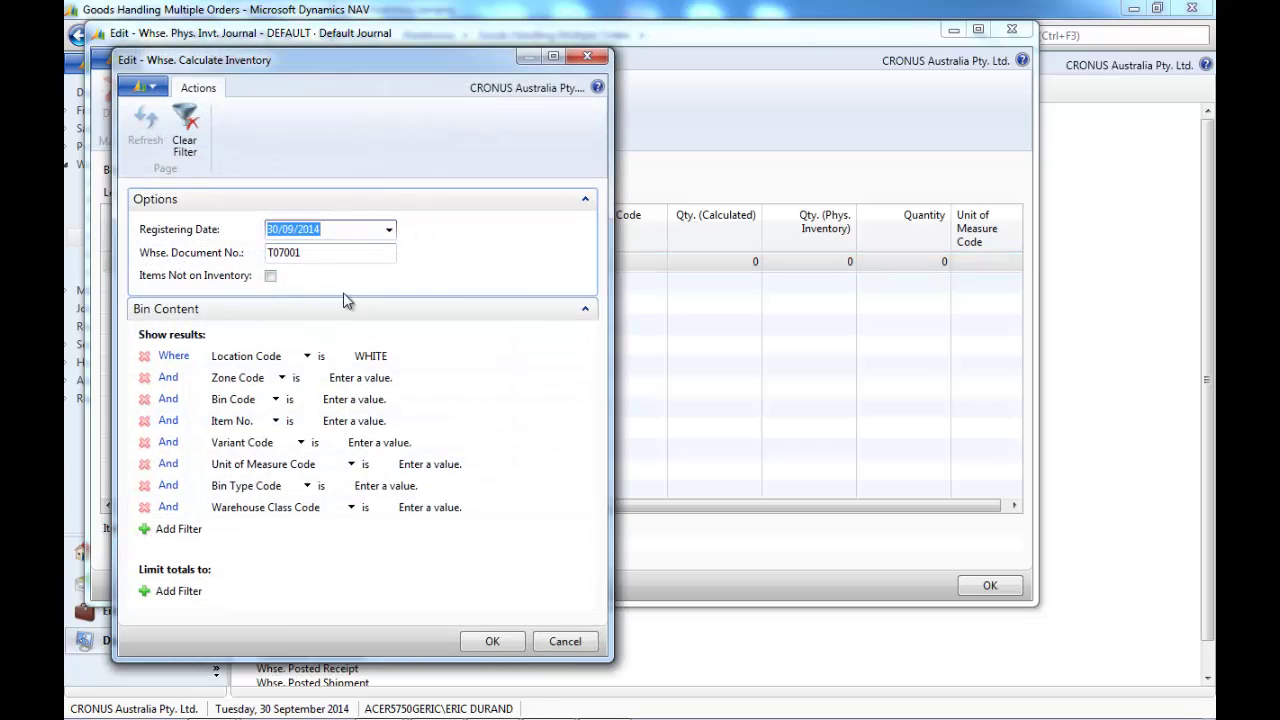
left_click(361, 421)
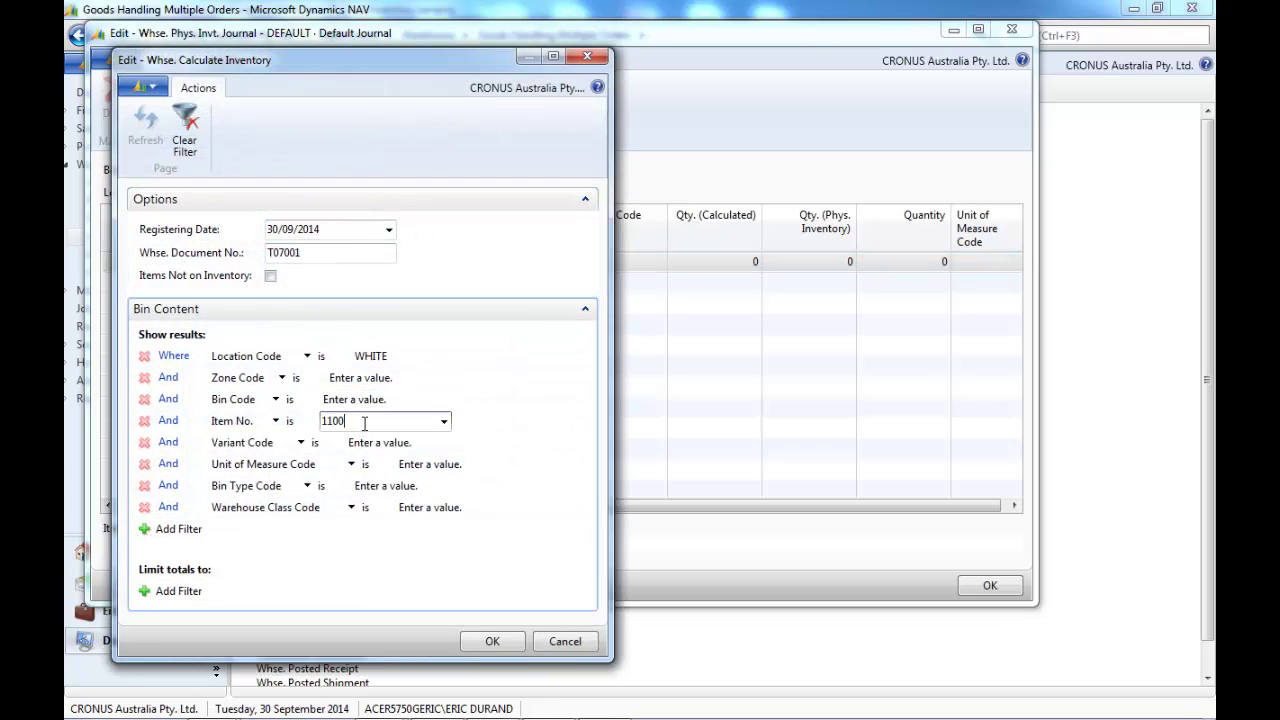
Step: Calculate the WHITE warehouse inventory and record one Front Wheel counted in each pick bin
left_click(492, 641)
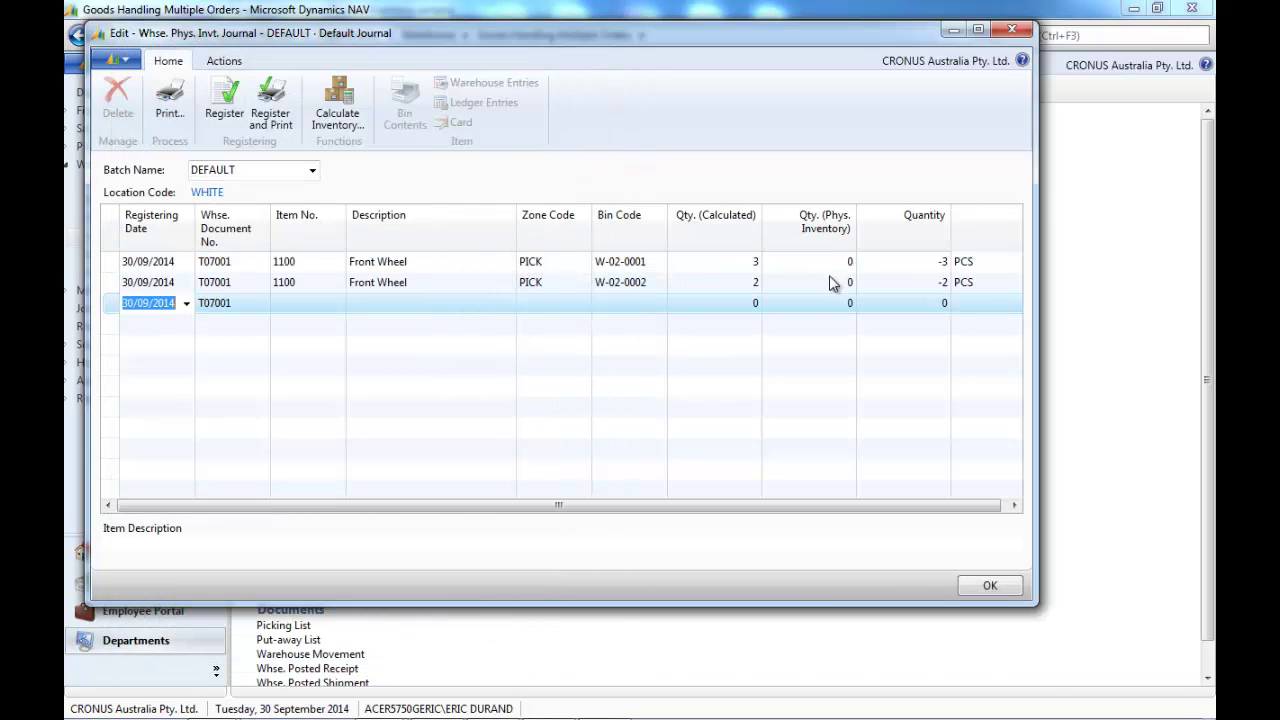
left_click(838, 282)
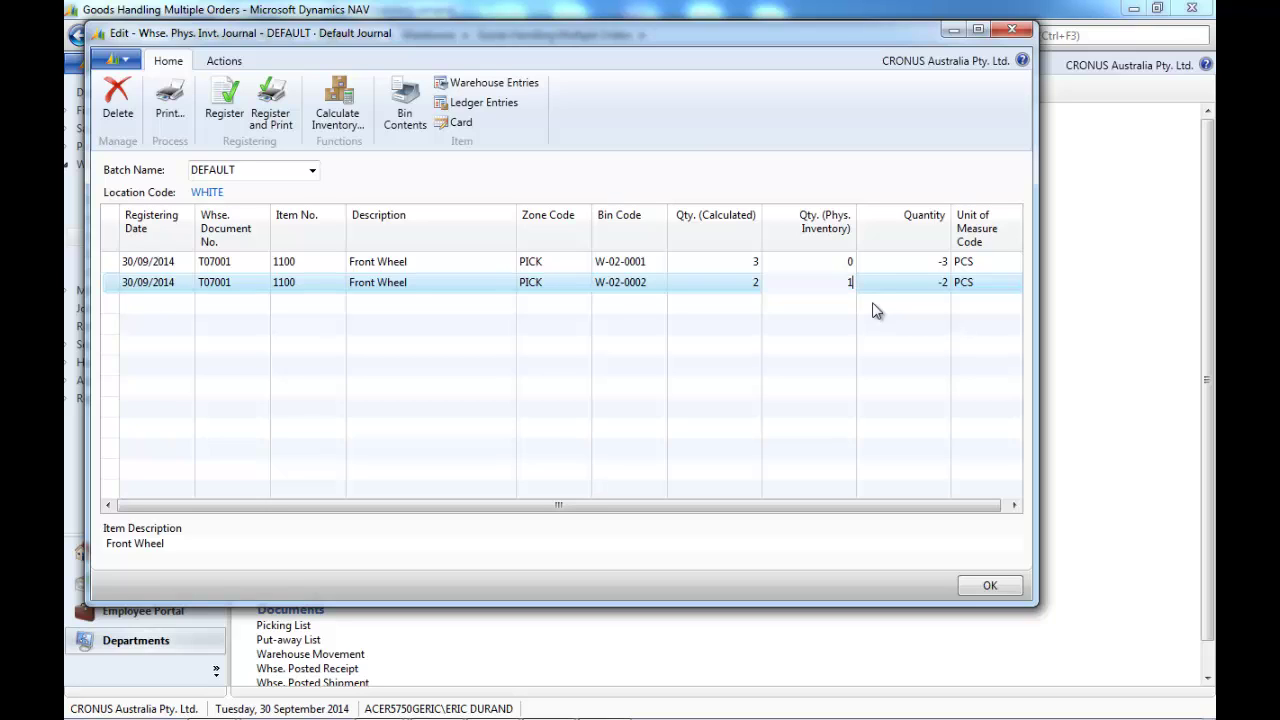
key("Up")
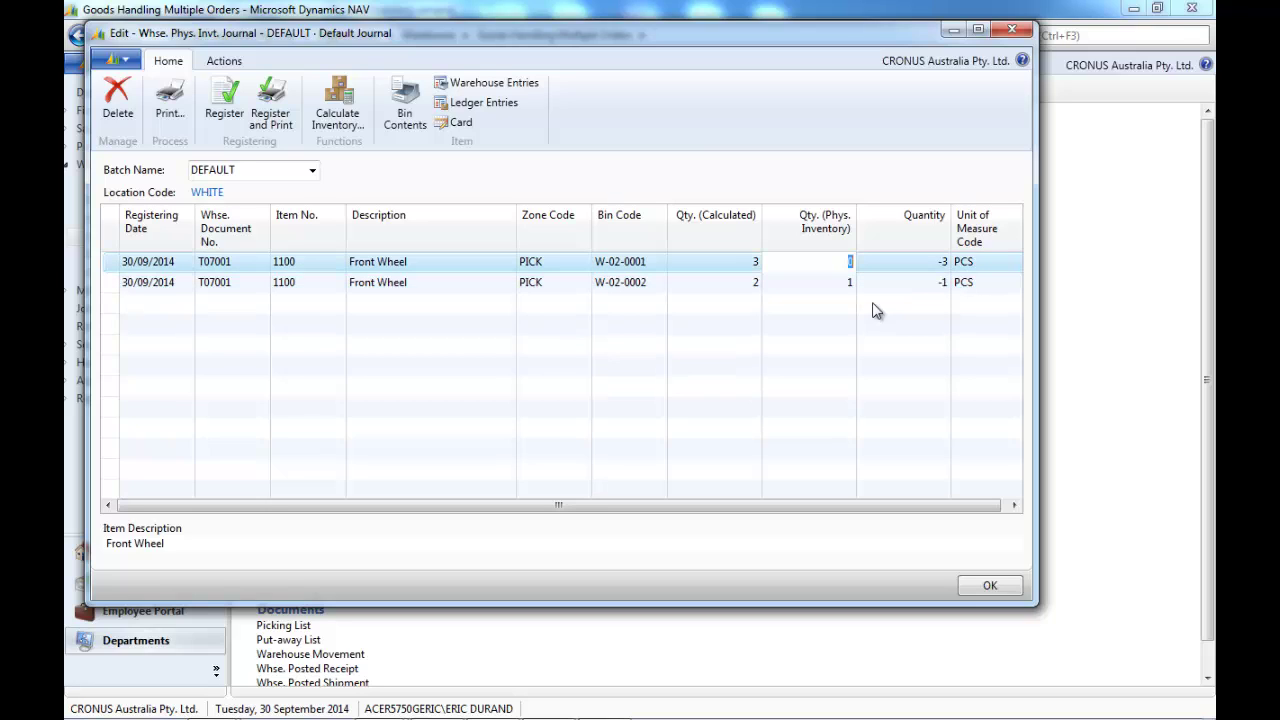
type("1")
key("Tab")
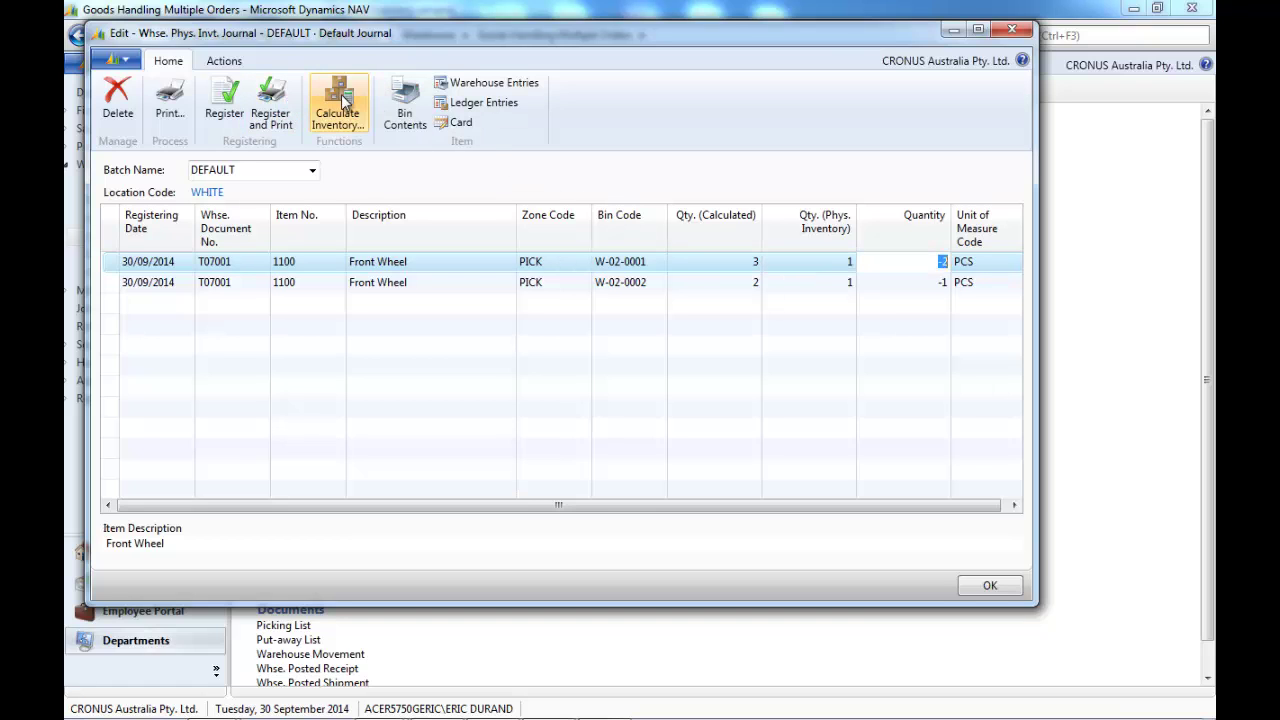
Step: Register the warehouse count journal lines and acknowledge the success message
left_click(228, 102)
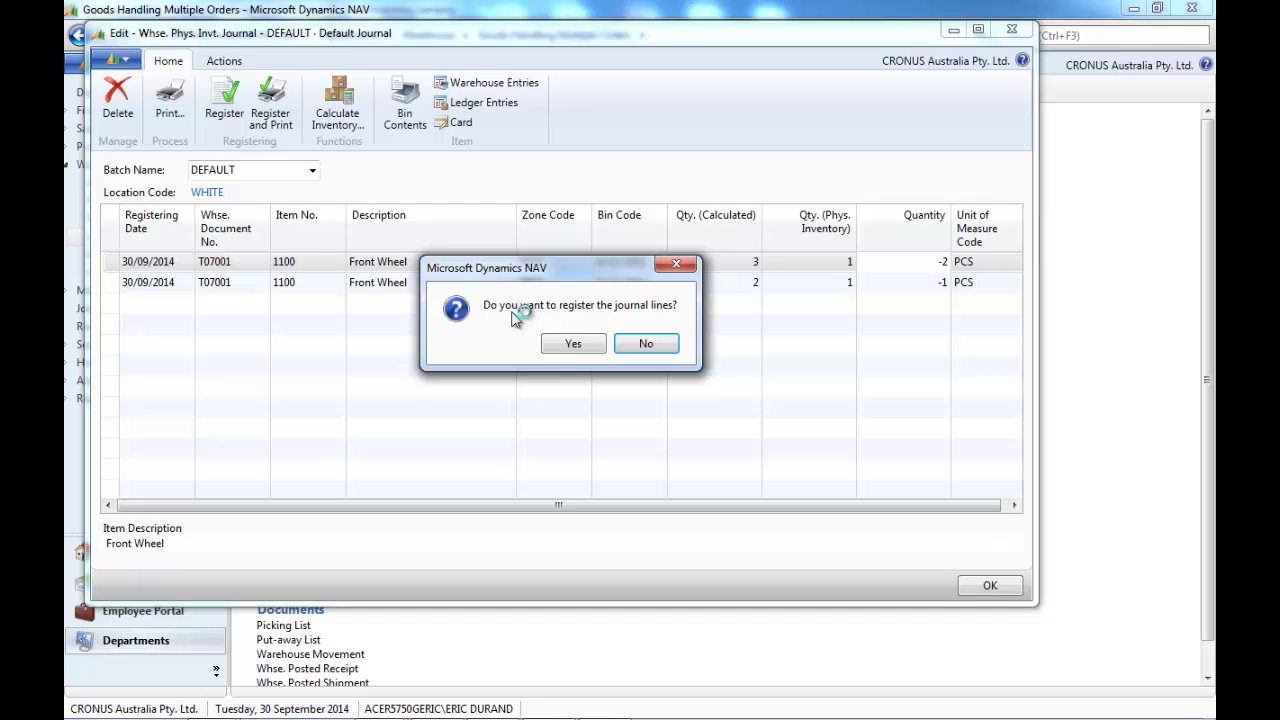
left_click(573, 343)
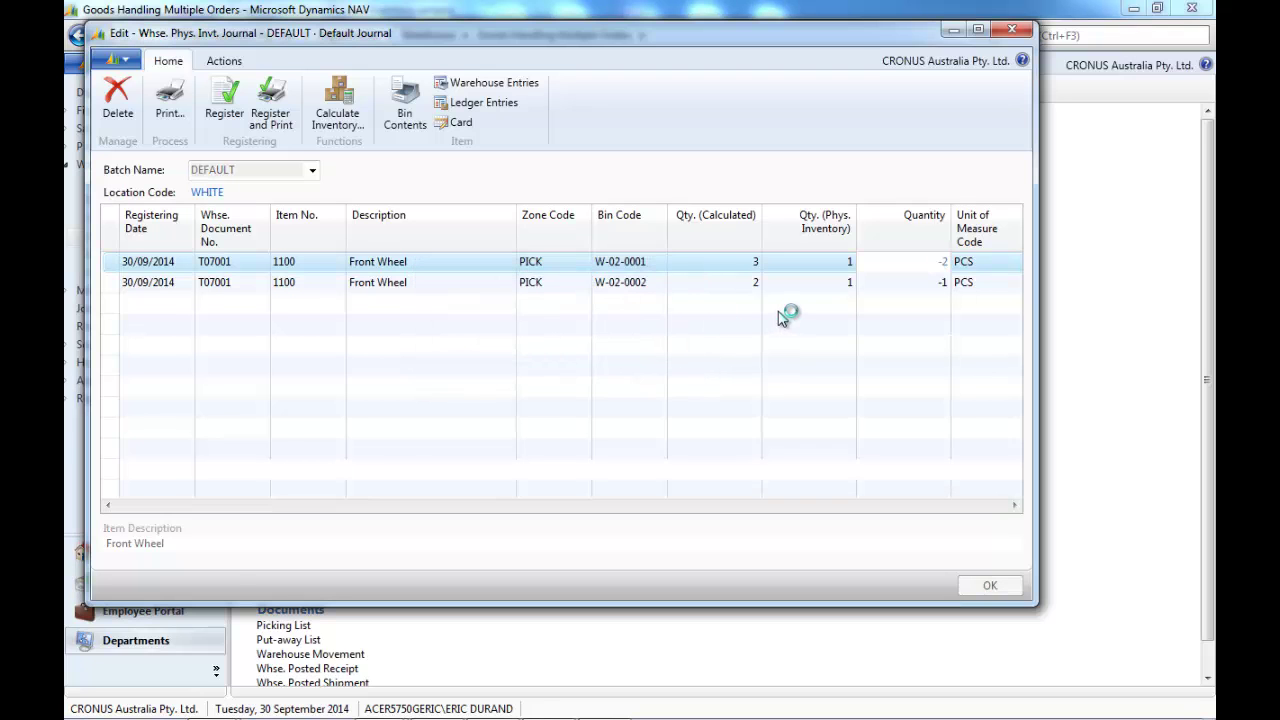
left_click(688, 343)
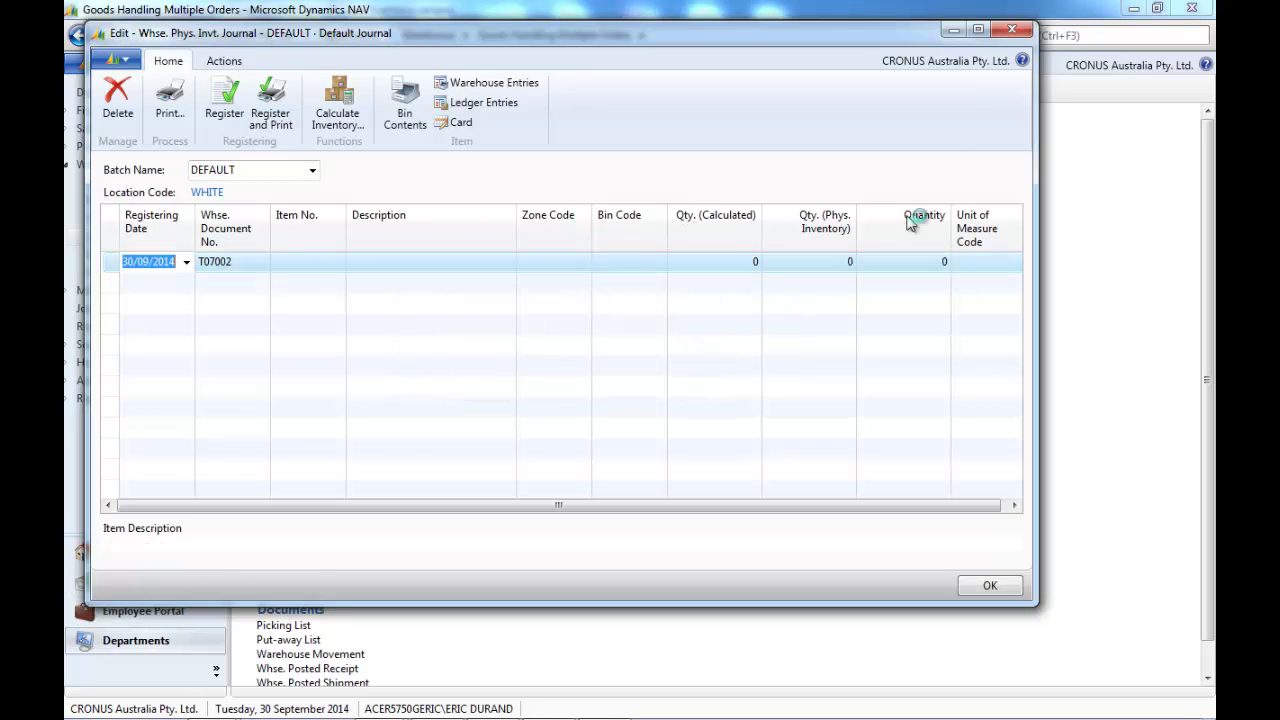
Step: Close the warehouse journal and open the Item Journal from Warehouse > Inventory
left_click(1012, 30)
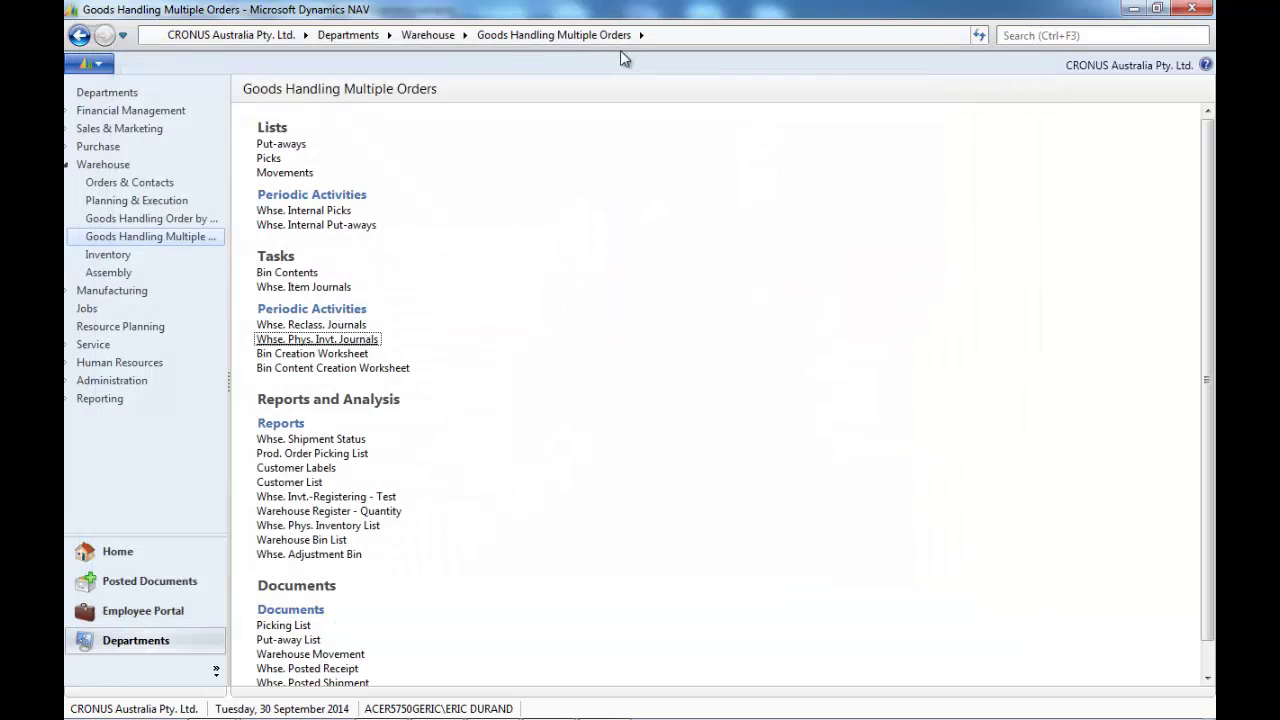
left_click(464, 36)
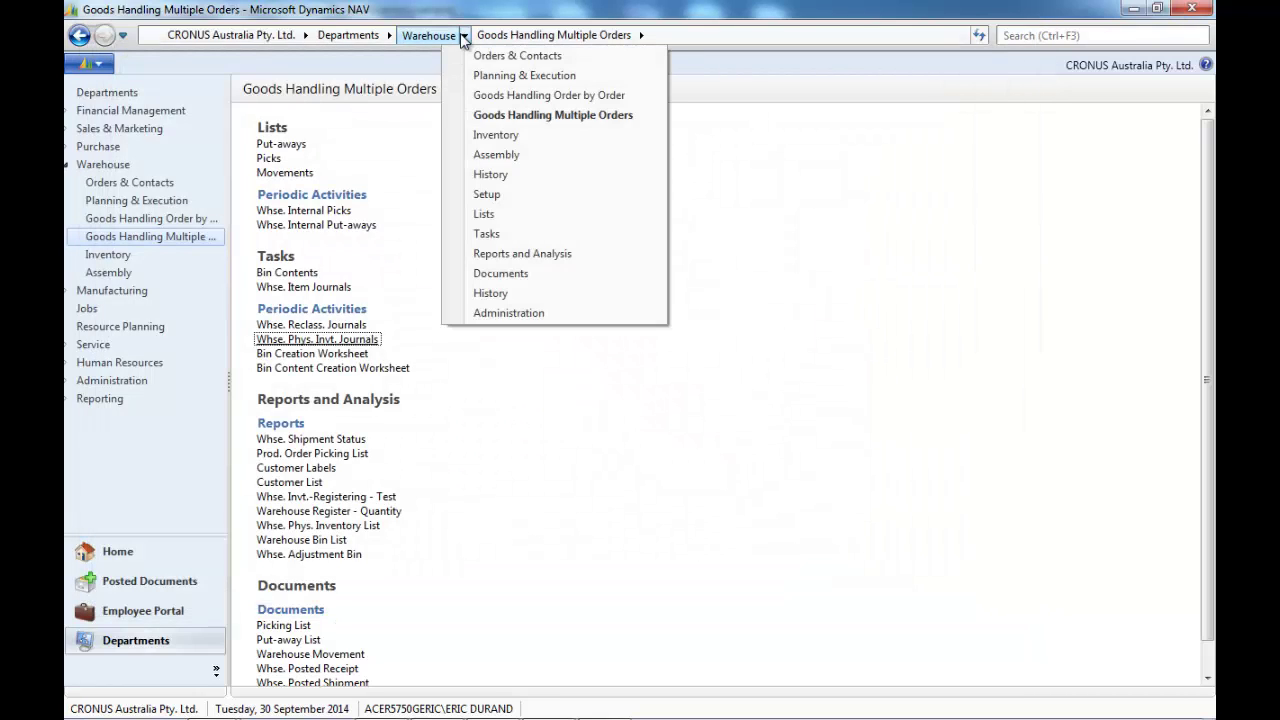
left_click(497, 135)
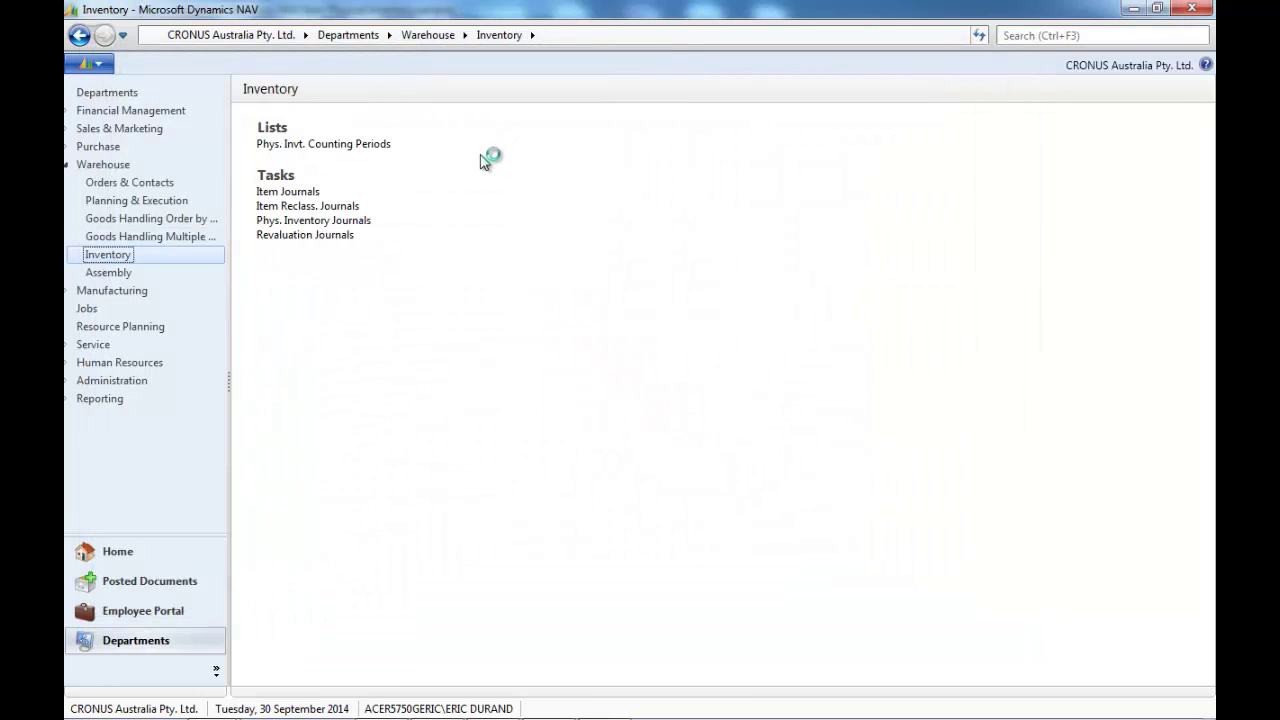
left_click(316, 196)
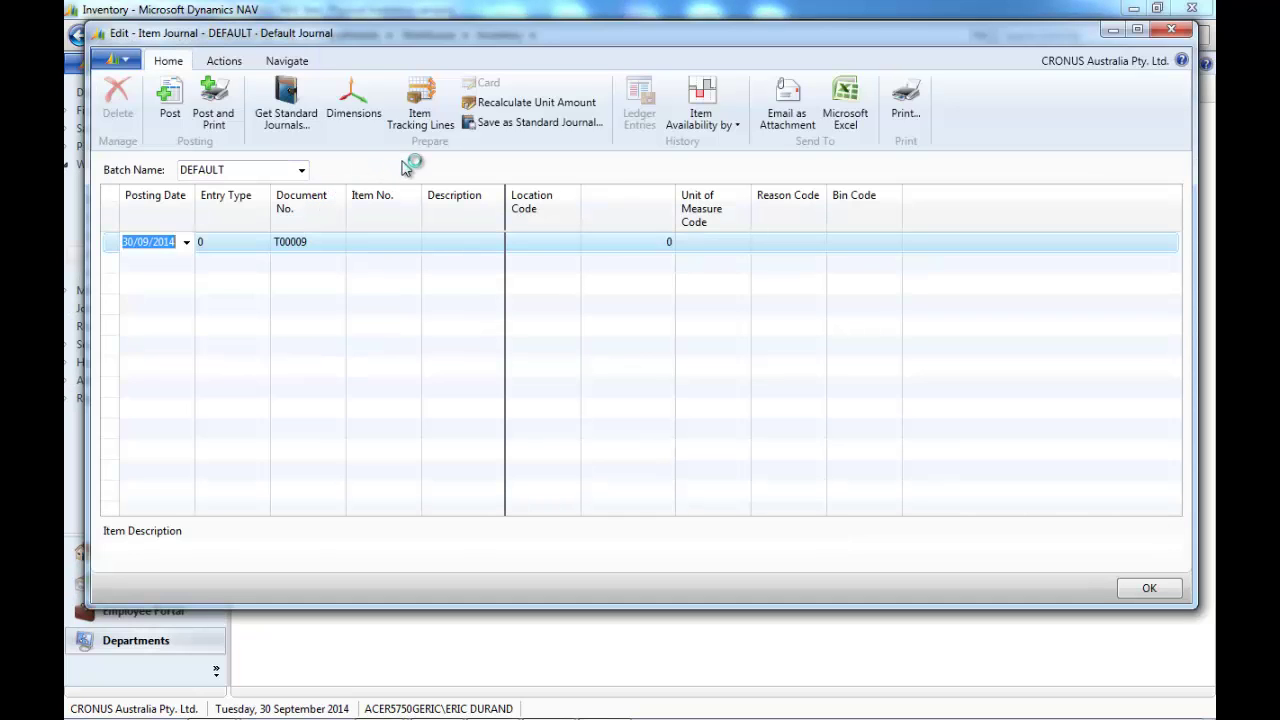
Step: Calculate the warehouse adjustment and post the negative adjustment of 3 Front Wheels at WHITE
left_click(224, 61)
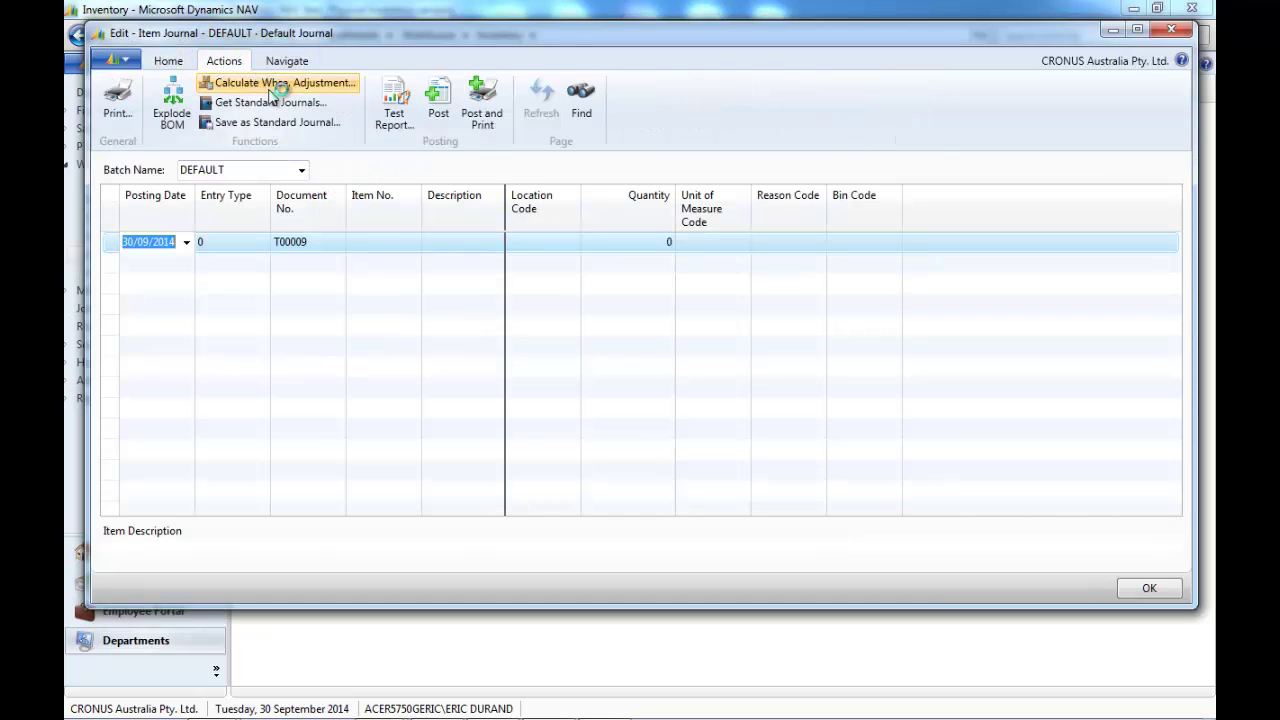
left_click(268, 86)
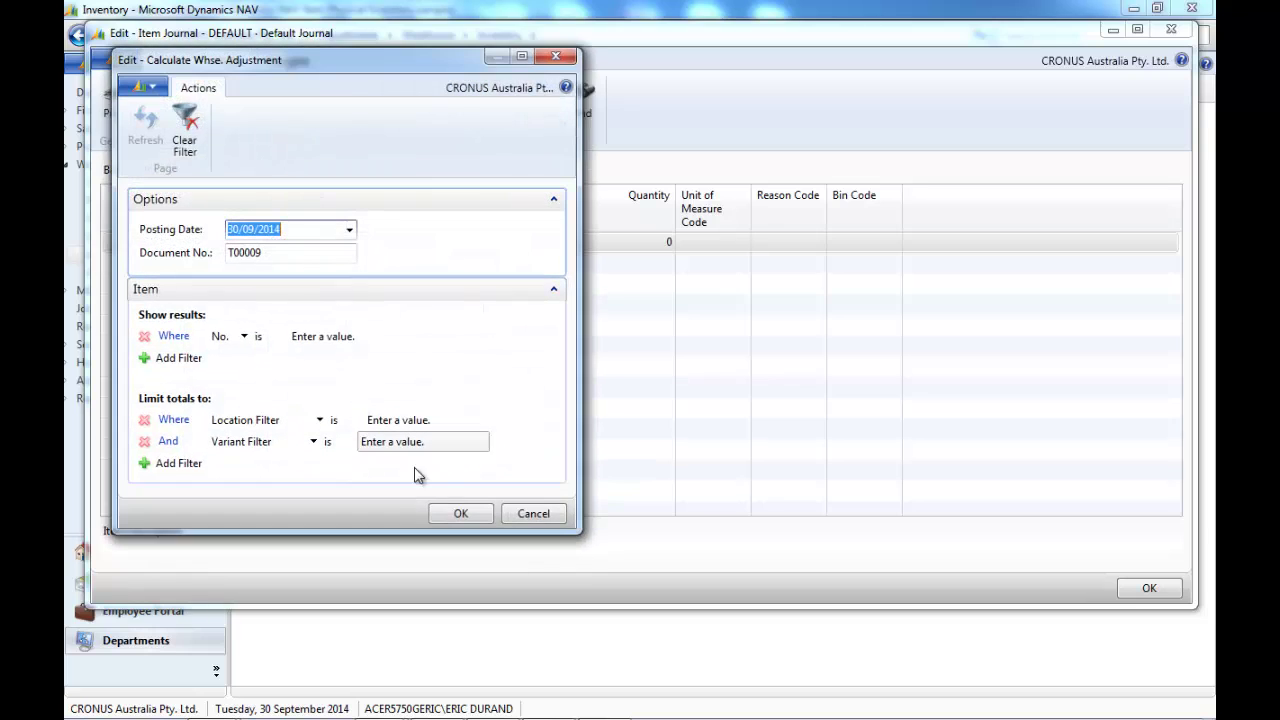
left_click(458, 514)
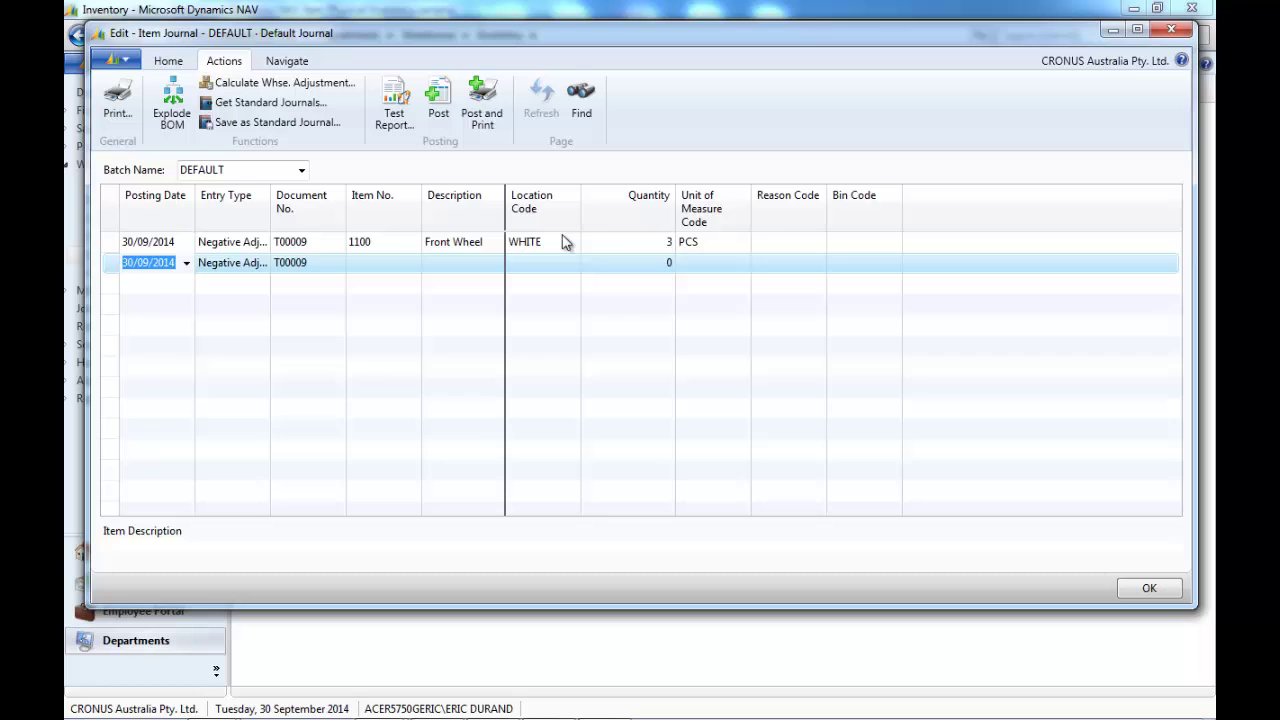
left_click(238, 244)
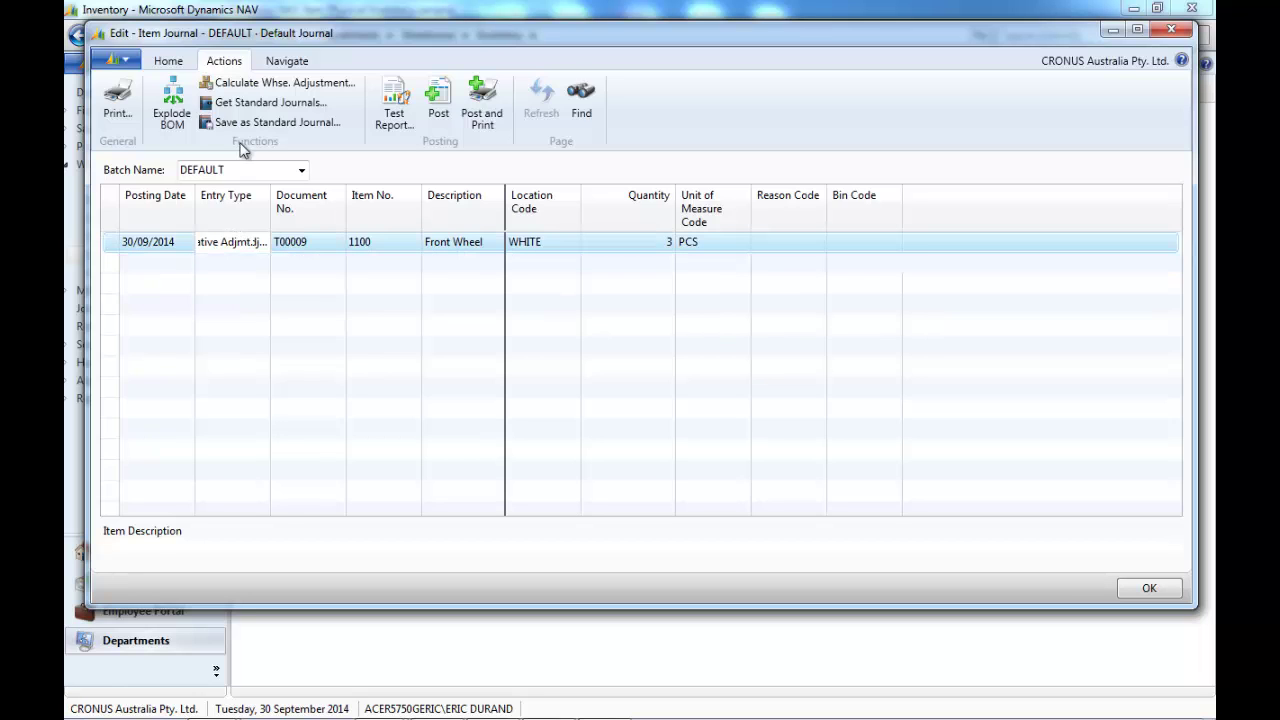
left_click(435, 118)
left_click(632, 350)
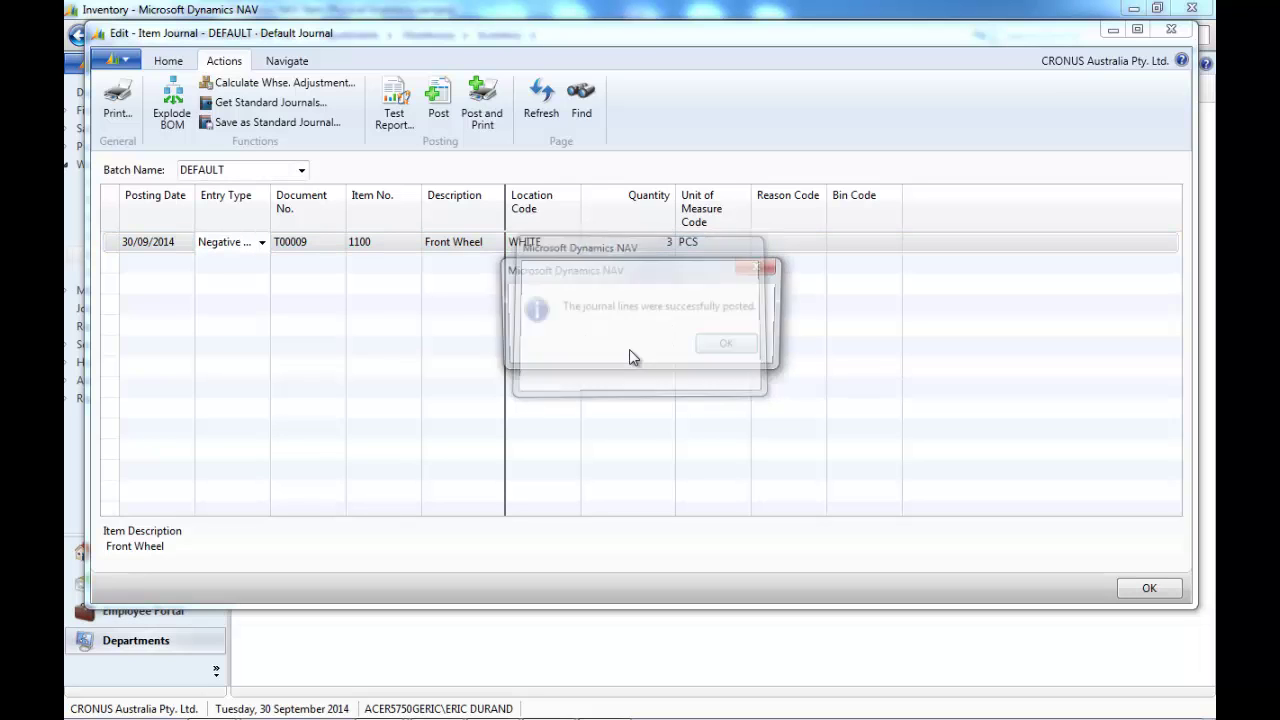
left_click(708, 350)
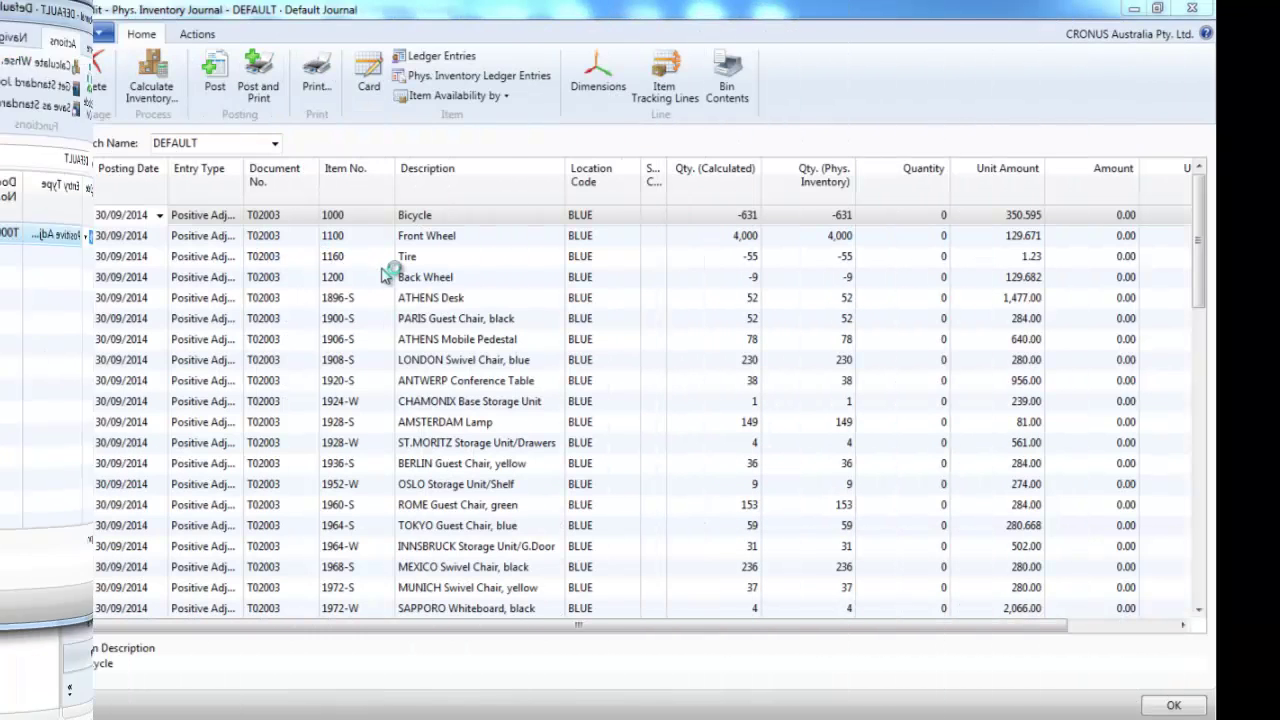
Step: Insert a new line above Tire for item 1120 Spokes at BLUE with counted quantity 20
left_click(407, 256)
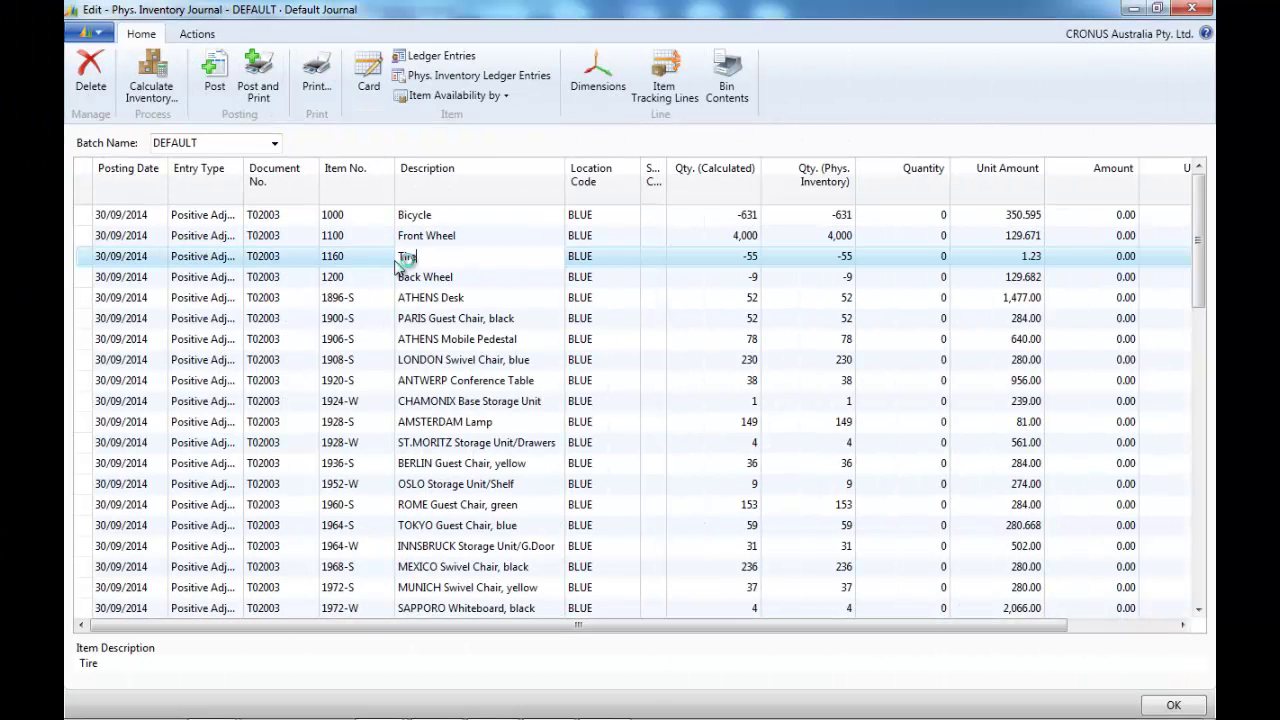
right_click(428, 256)
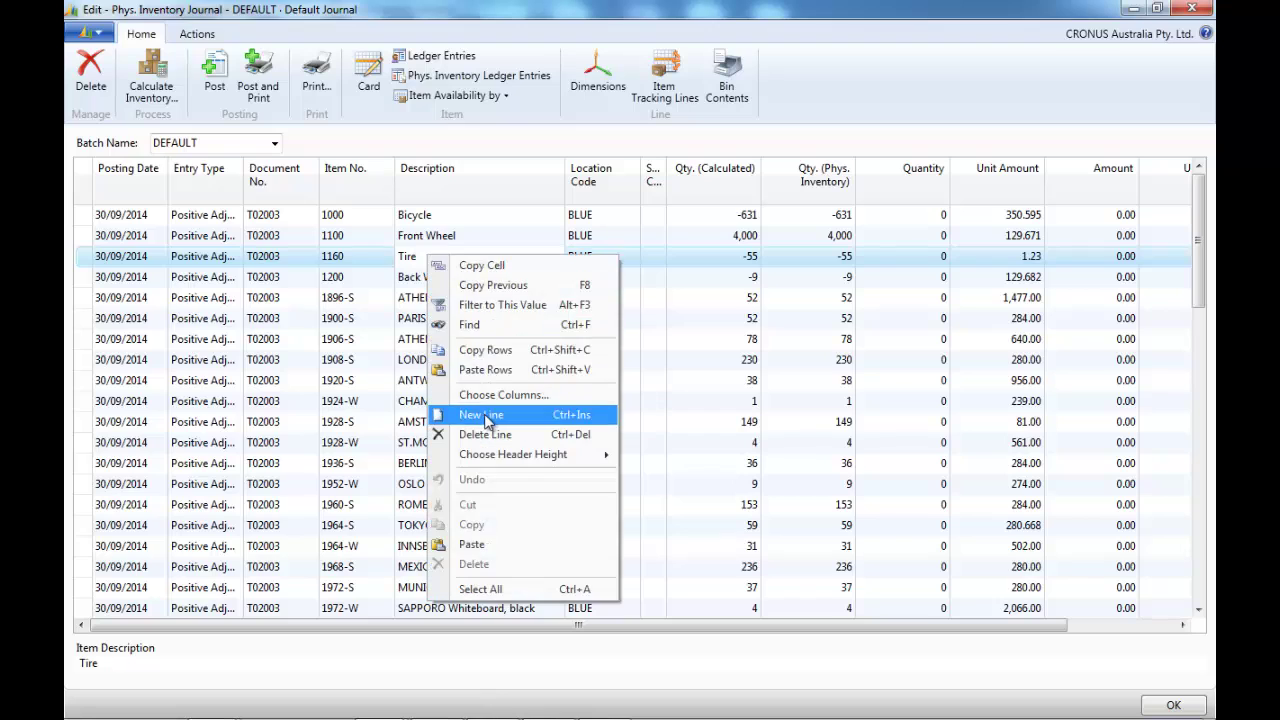
left_click(478, 411)
left_click(356, 259)
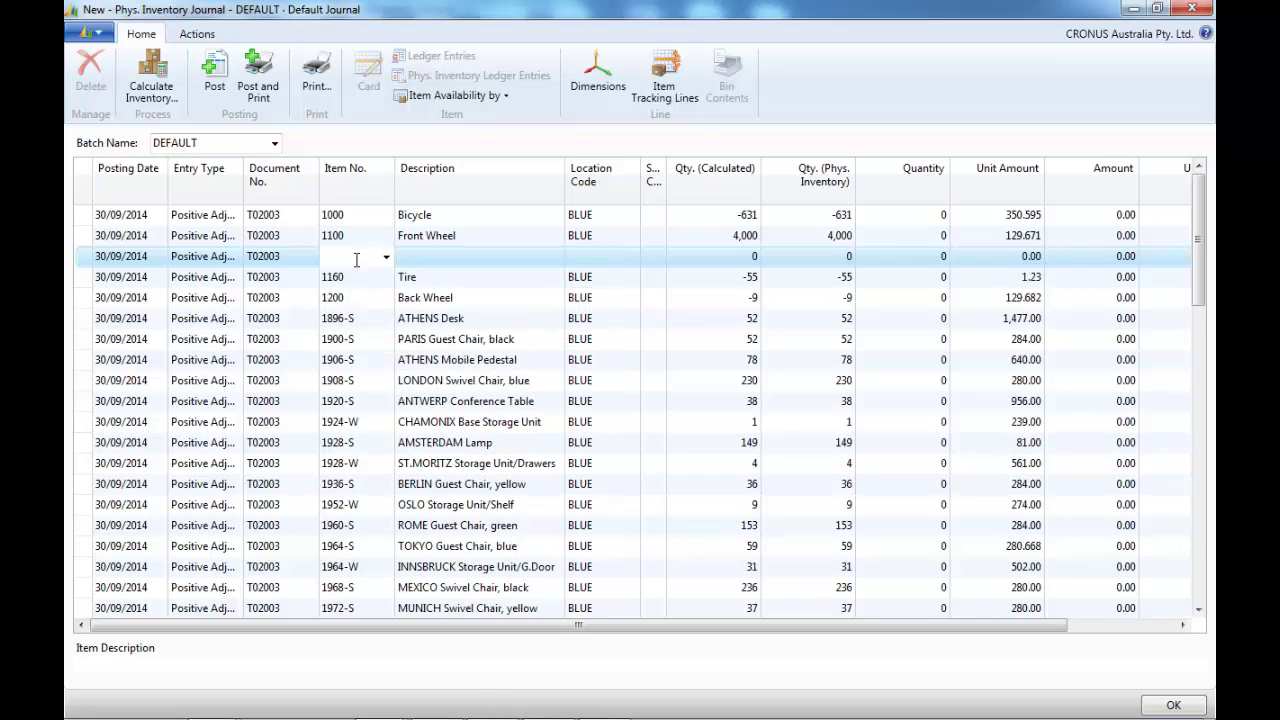
type("1120")
key("Tab")
key("Tab")
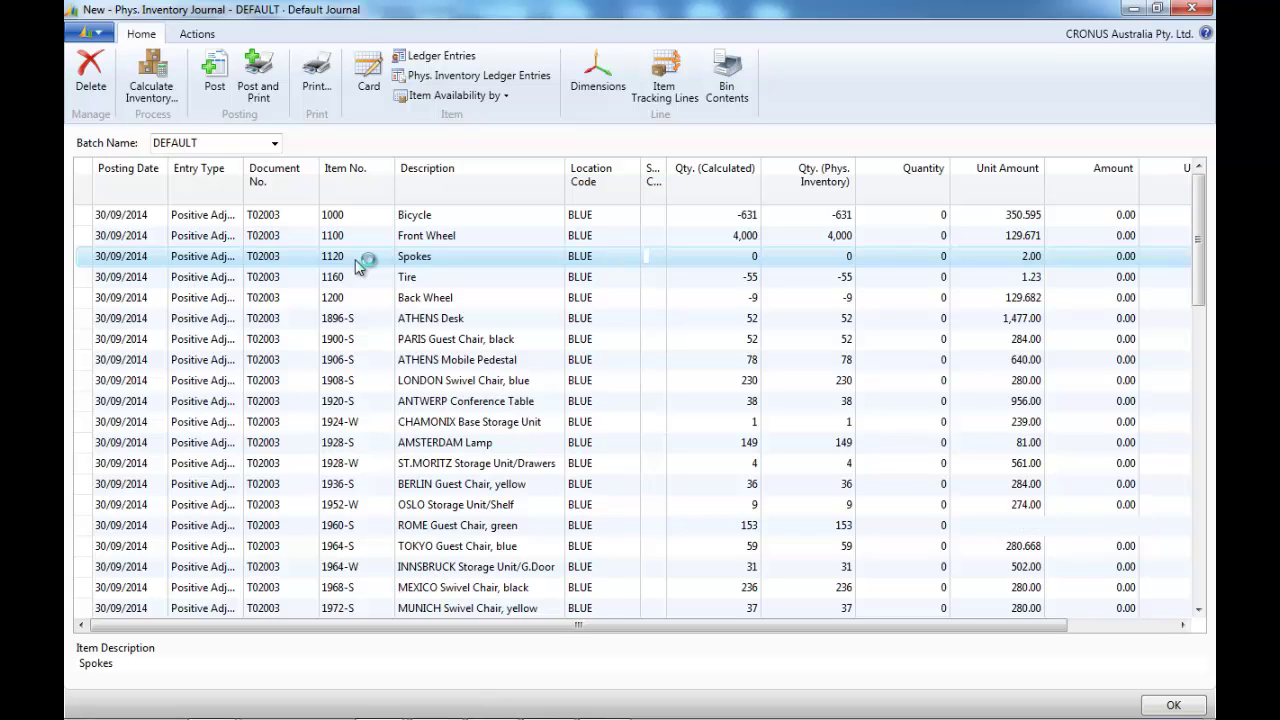
key("Tab")
key("Tab")
type("20")
key("Tab")
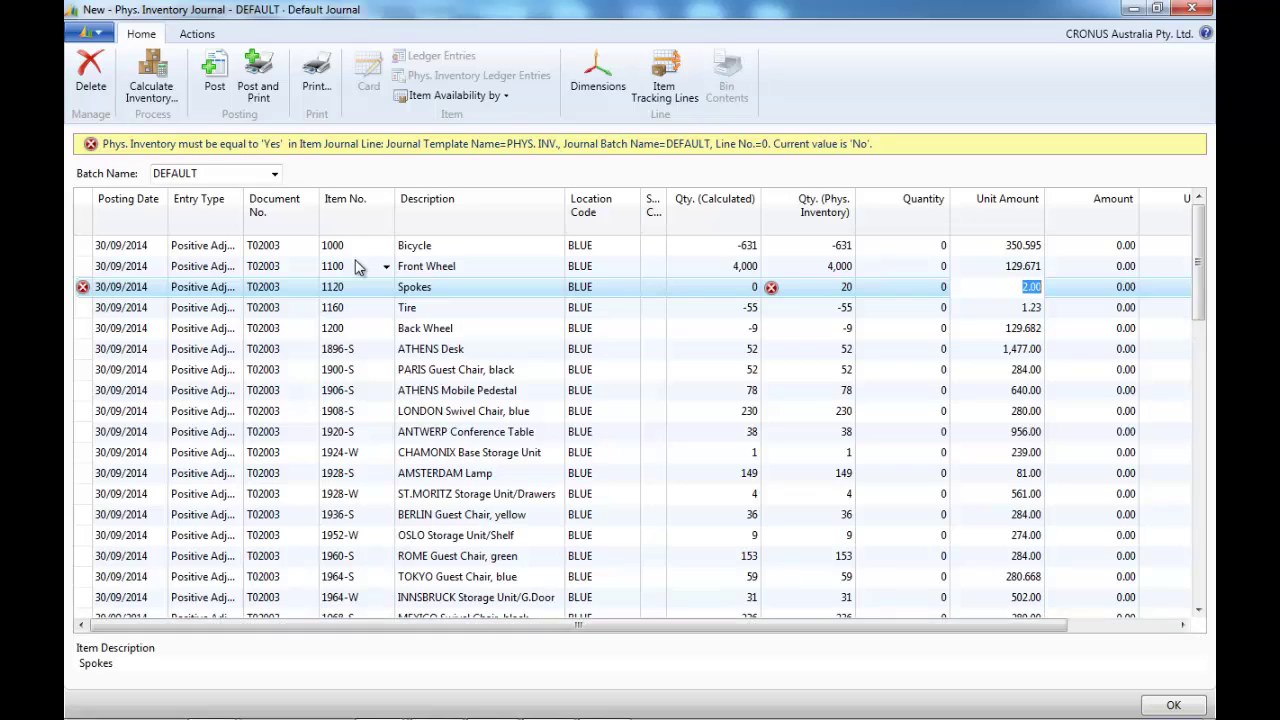
Step: Discard the rejected Spokes line, close the physical inventory journal, and open the Item Journal
key("Escape")
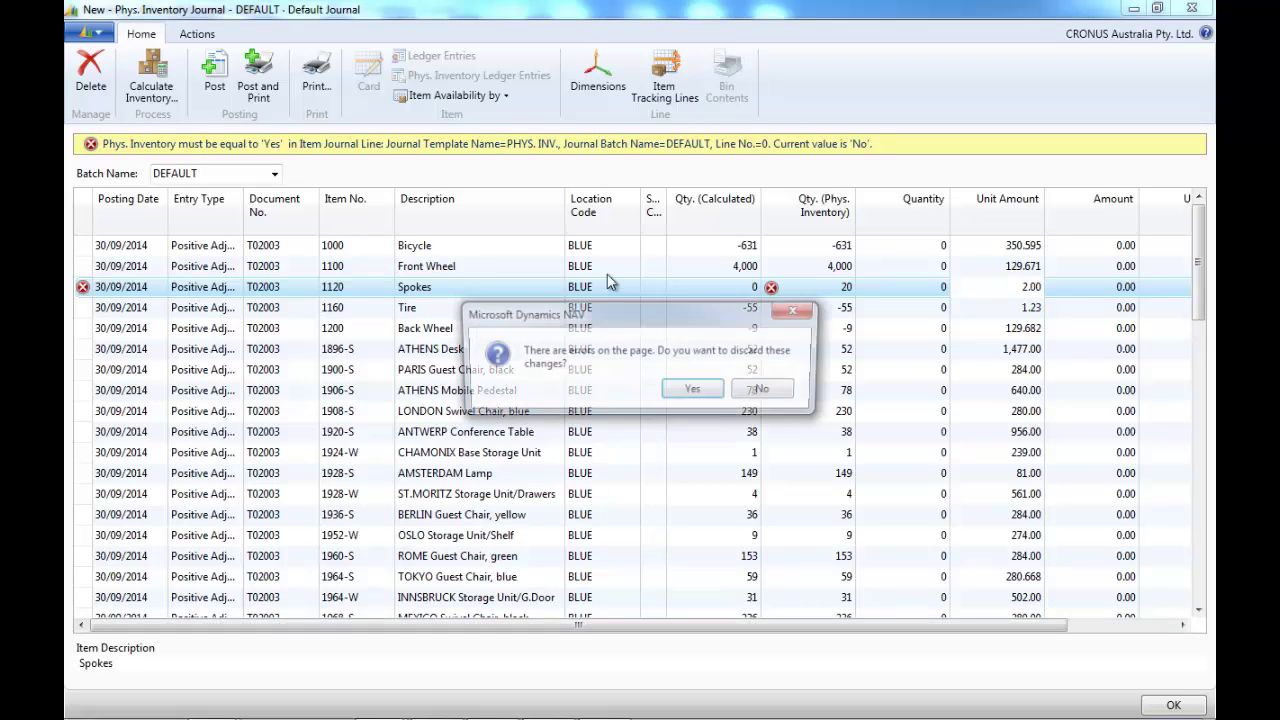
left_click(710, 391)
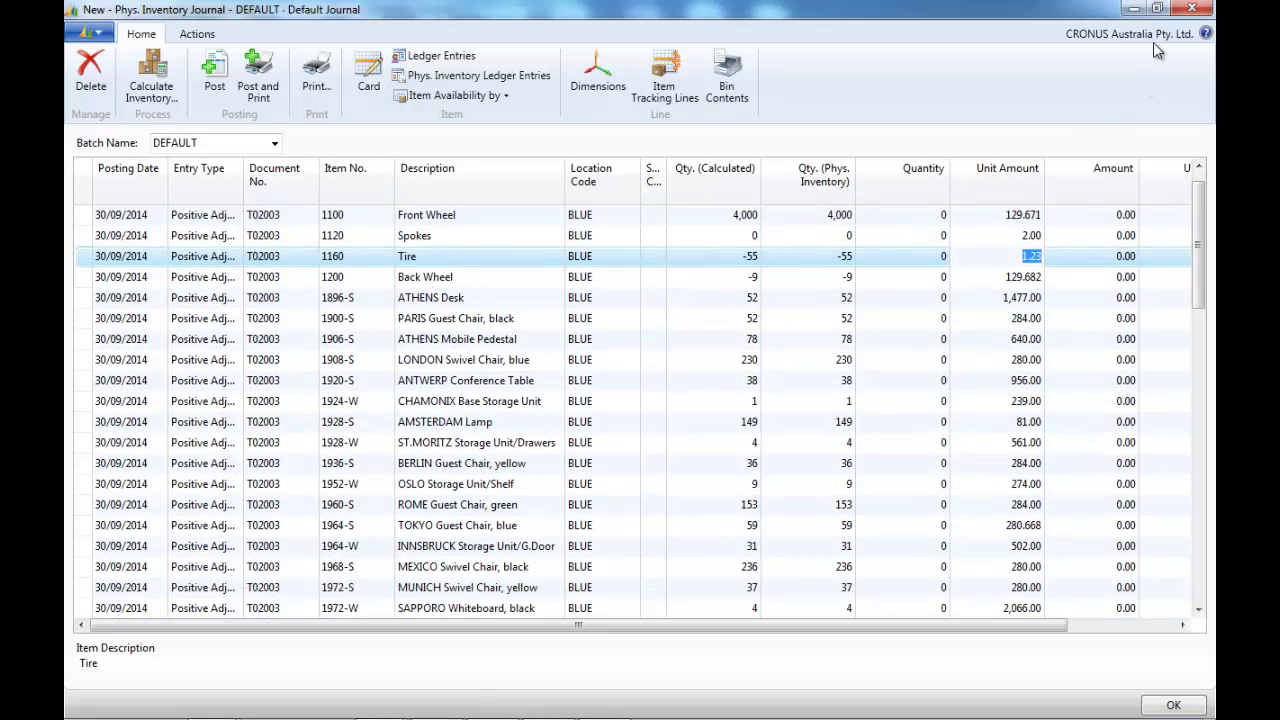
left_click(1191, 9)
left_click(298, 193)
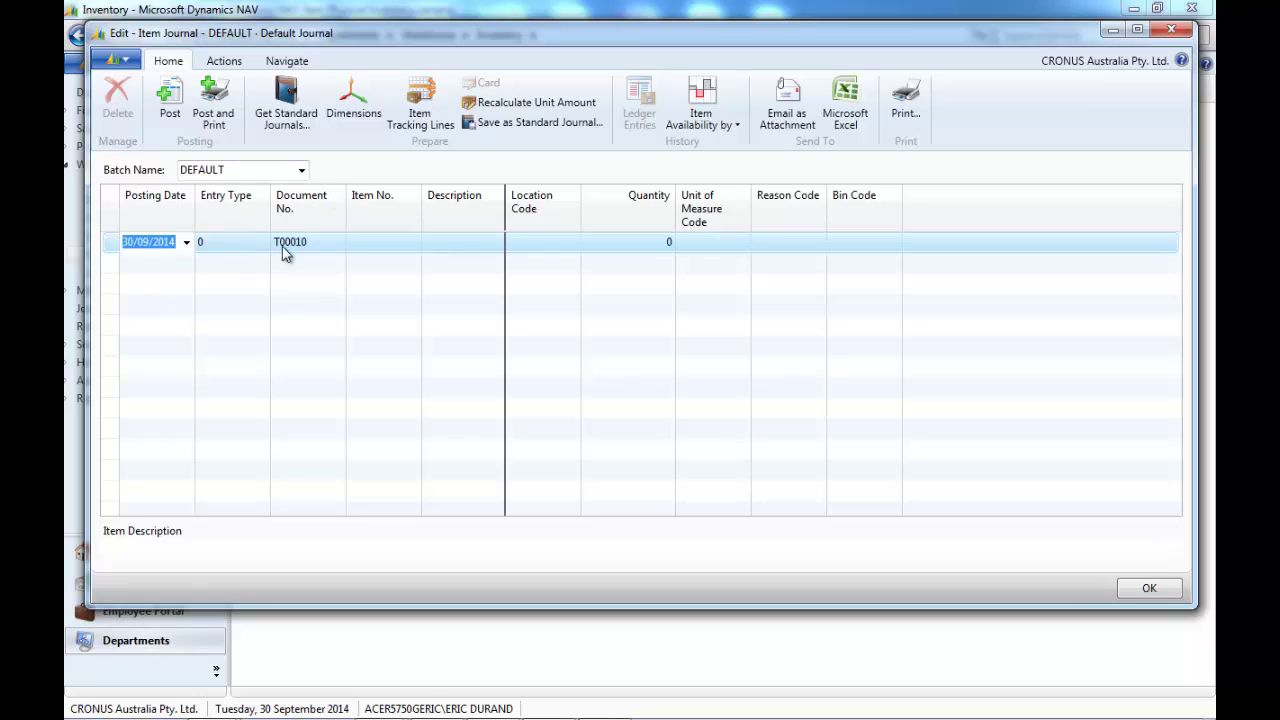
Step: Set the item journal line's Entry Type to Positive Adjmt. for item 1120 Spokes
left_click(251, 242)
left_click(262, 242)
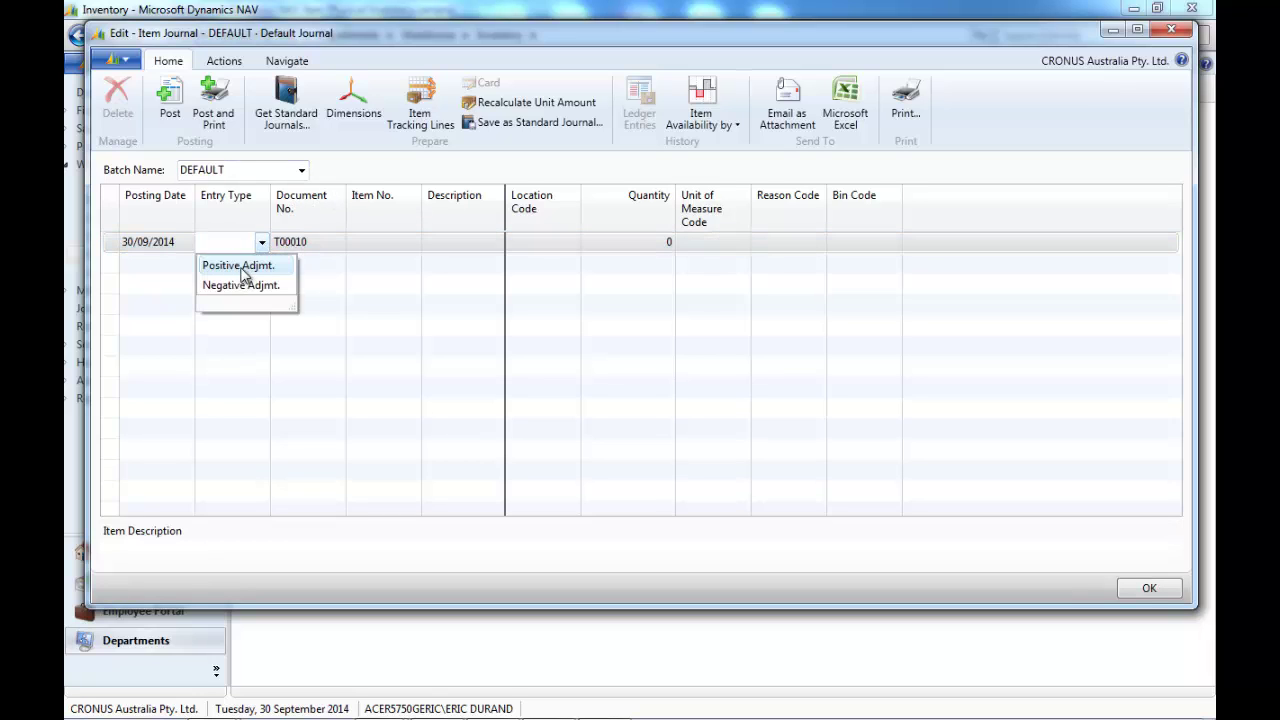
left_click(240, 264)
left_click(380, 243)
type("112")
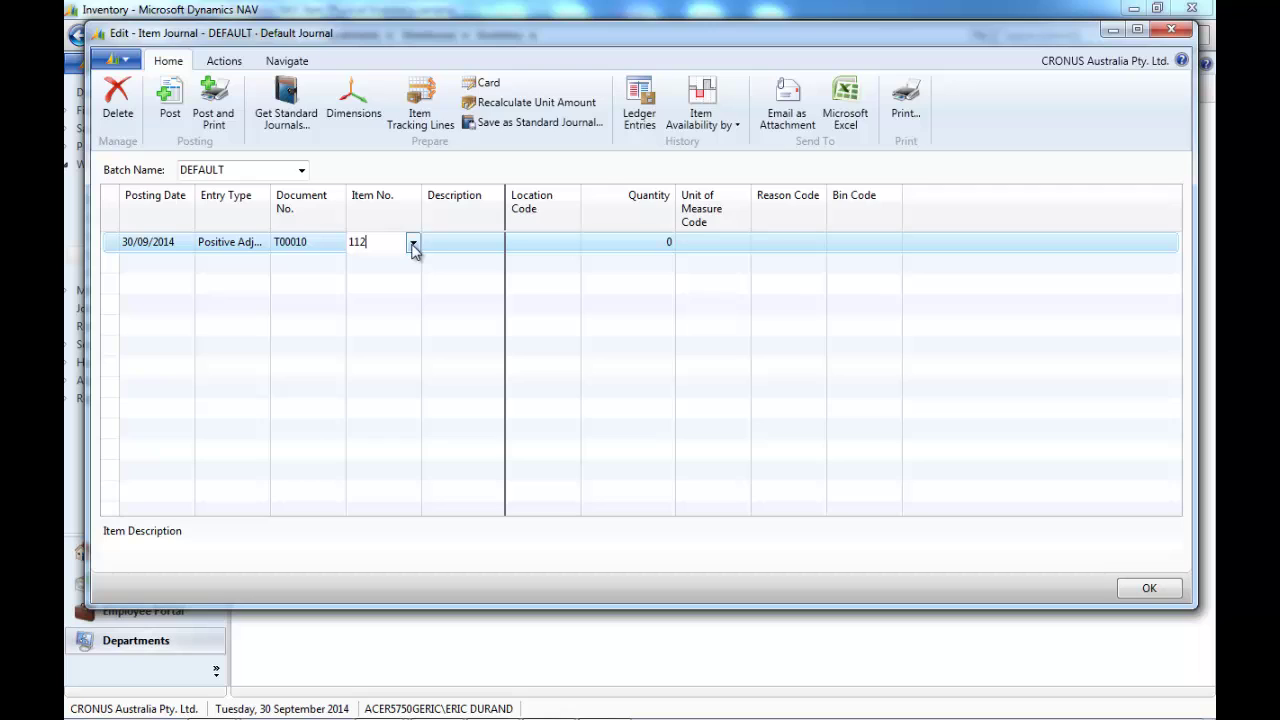
type("0")
key("Tab")
key("Tab")
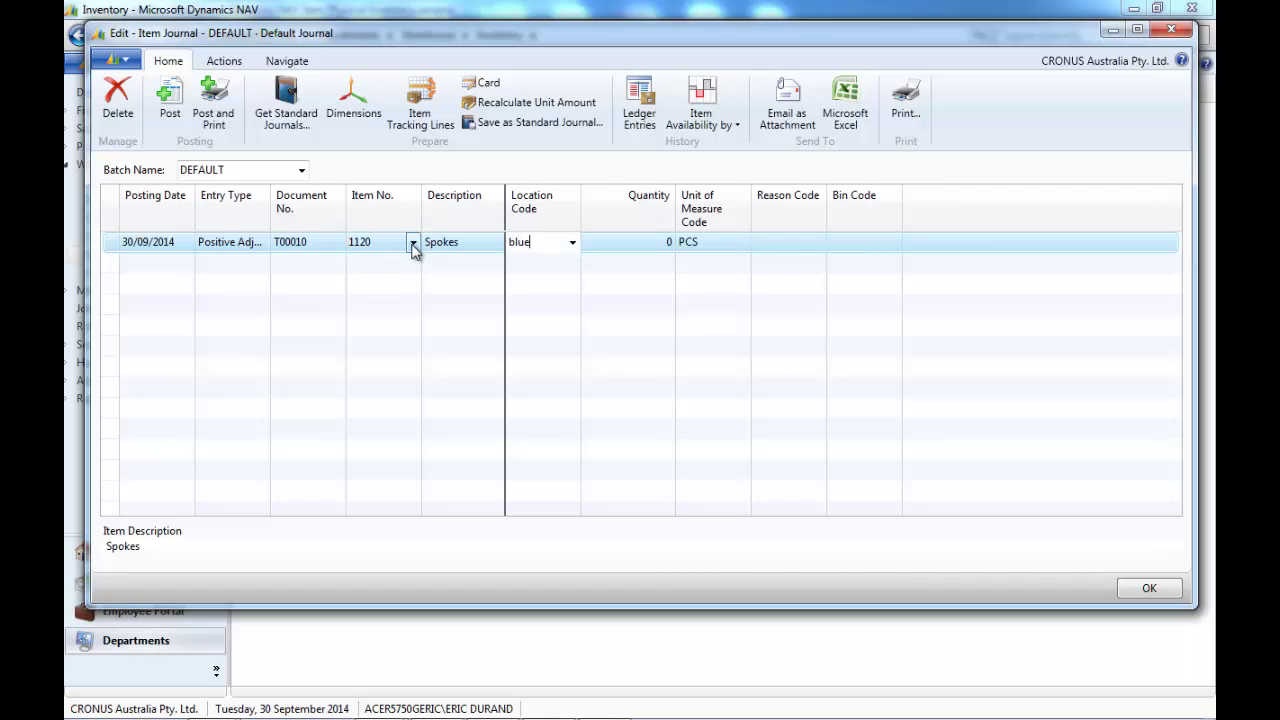